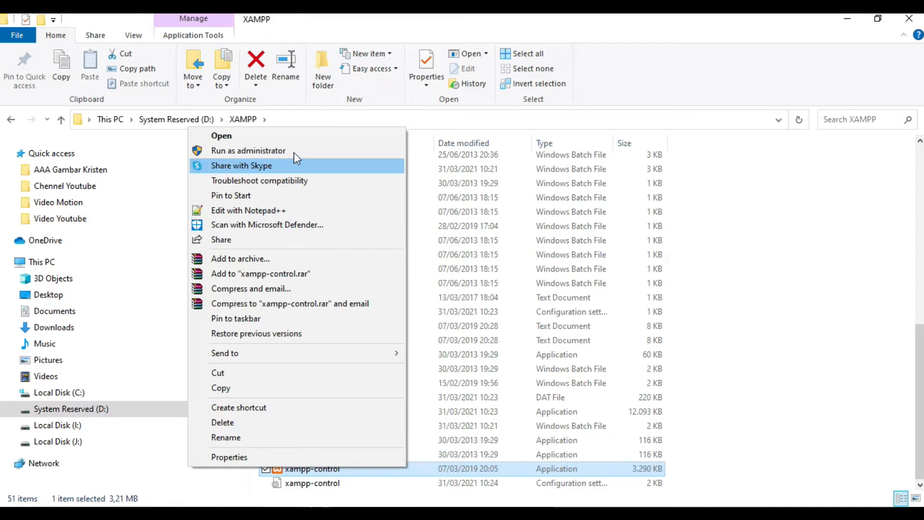
- Run xampp-control as administrator, start the Apache and MySQL modules, and minimize the XAMPP windows
left_click(294, 153)
left_click(234, 87)
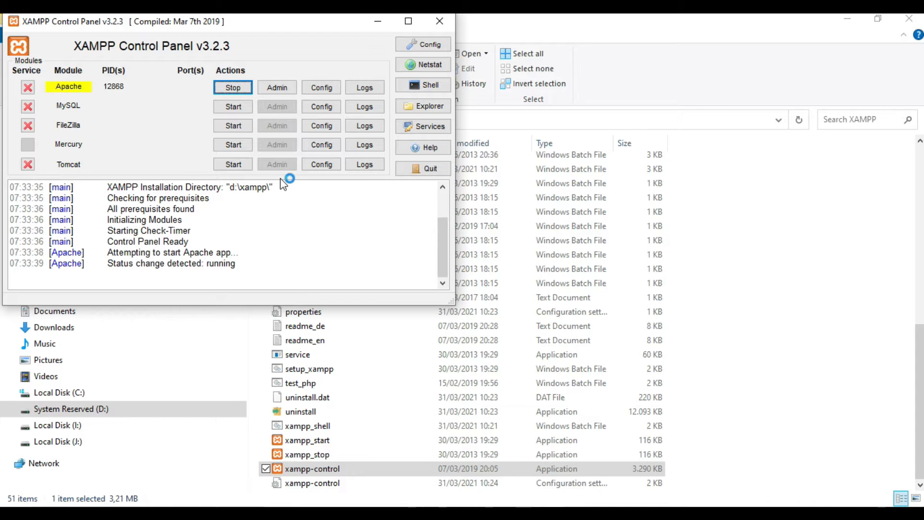
left_click(225, 109)
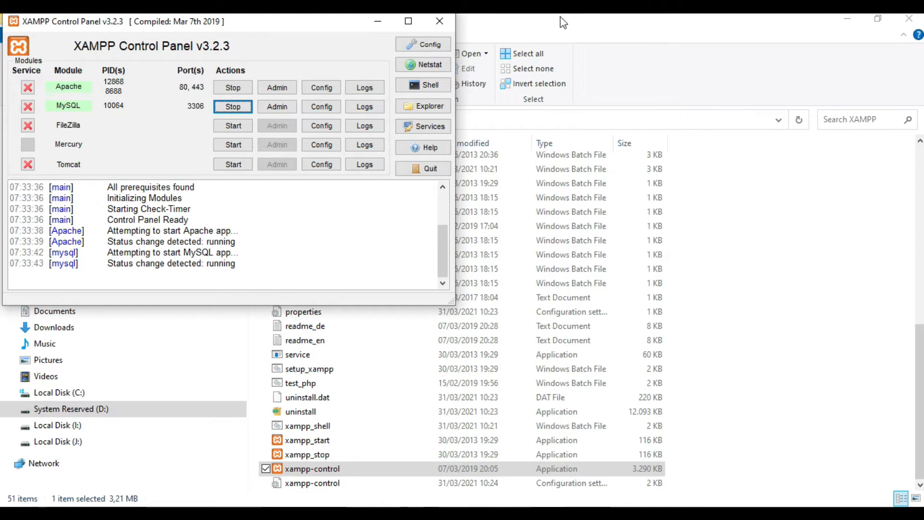
left_click(390, 20)
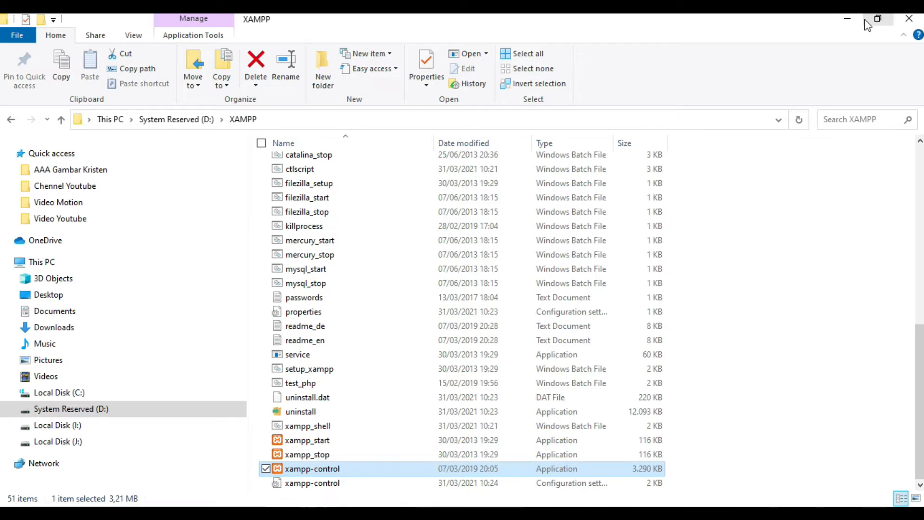
left_click(848, 21)
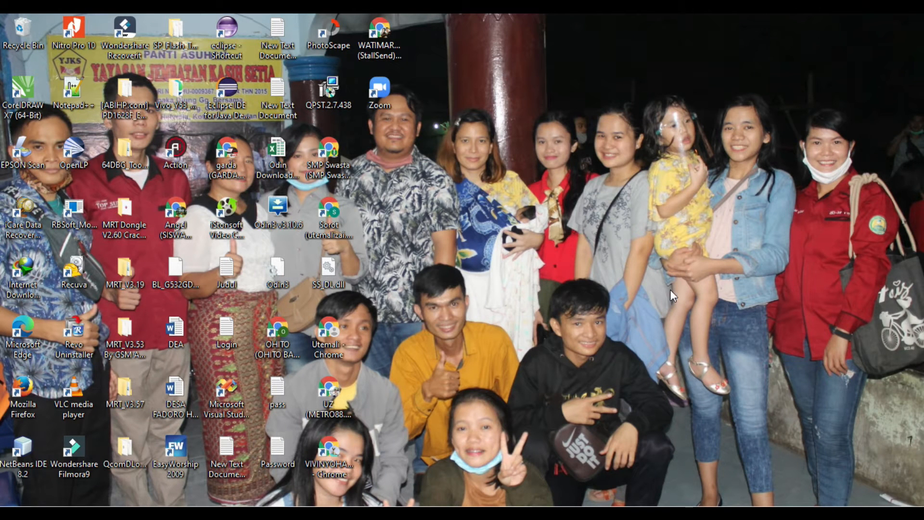
- Switch to Google Chrome using the SMP Swasta profile and load the localhost page
double_click(325, 164)
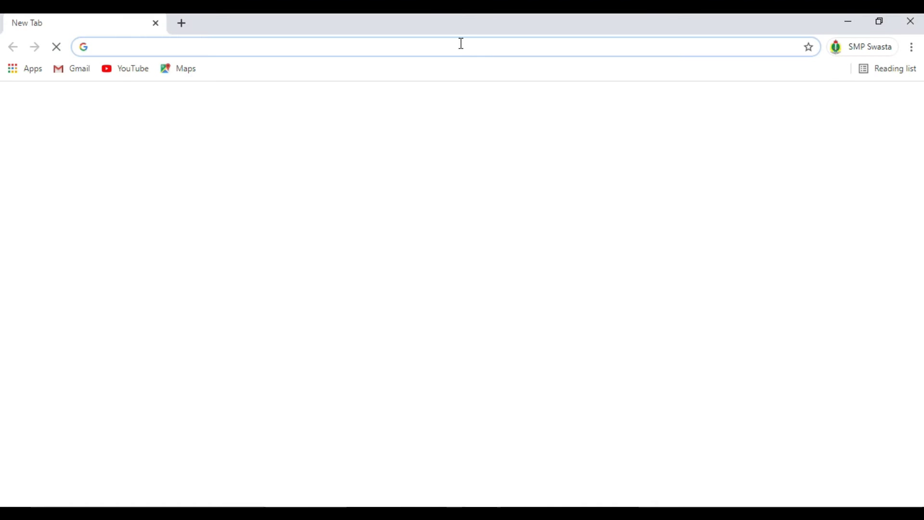
left_click(462, 44)
type("localhost")
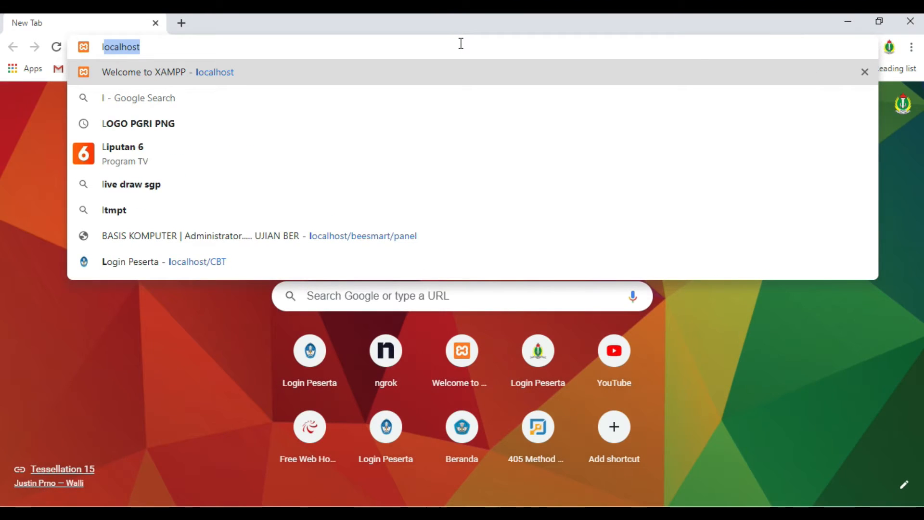
key("Return")
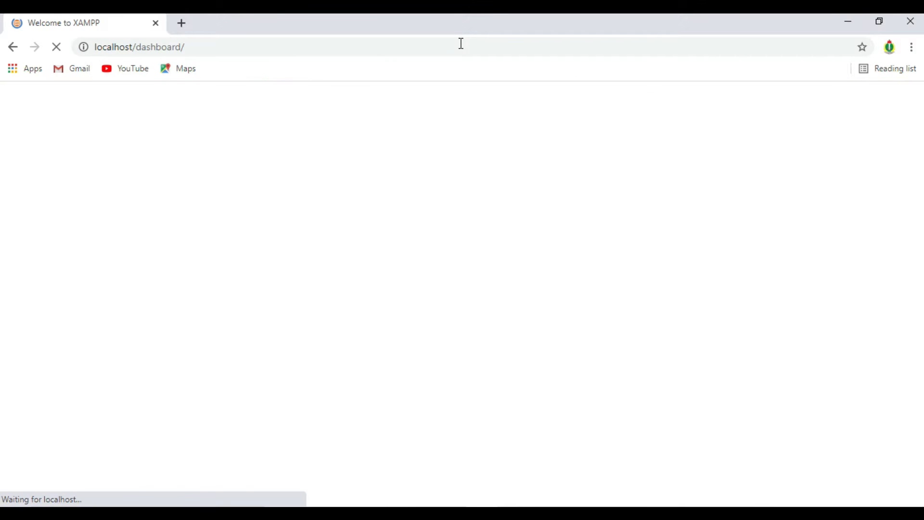
- Change the address to localhost/cbt and load the CBT login page
left_click(182, 47)
left_click_drag(182, 48, 137, 47)
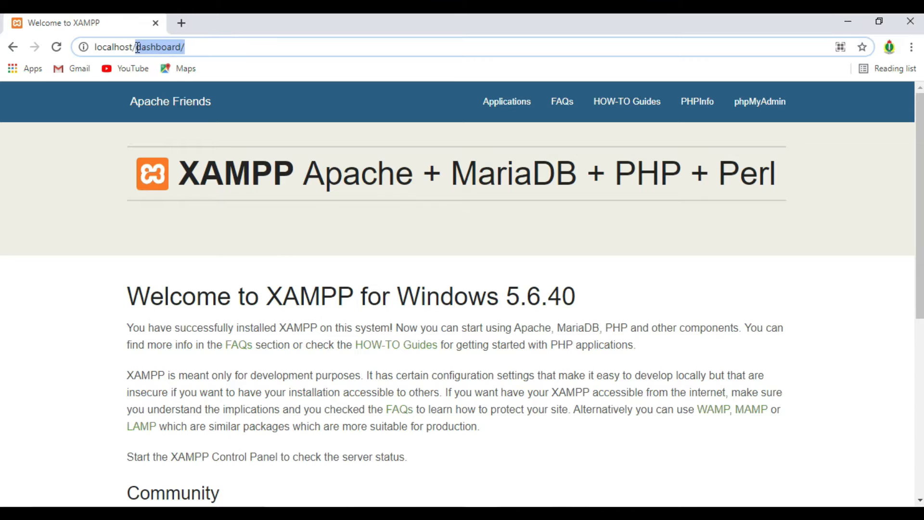
type("c")
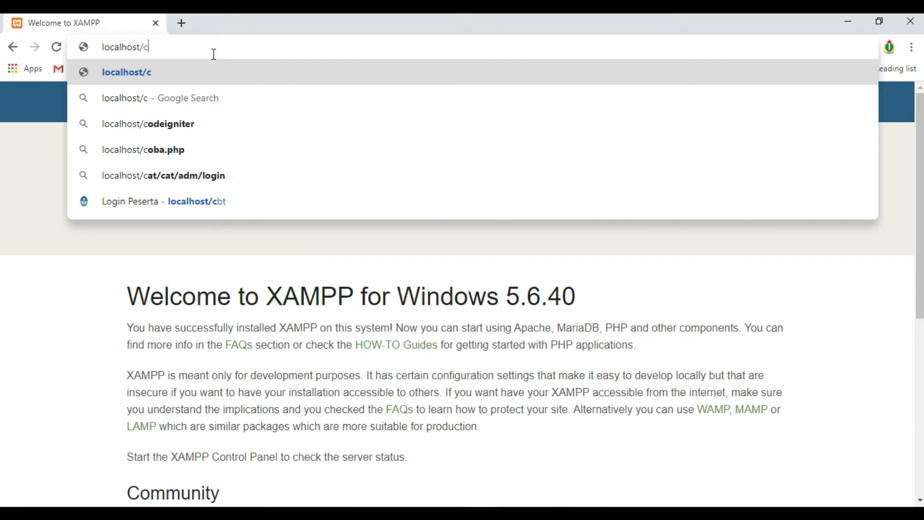
type("bt")
key("Return")
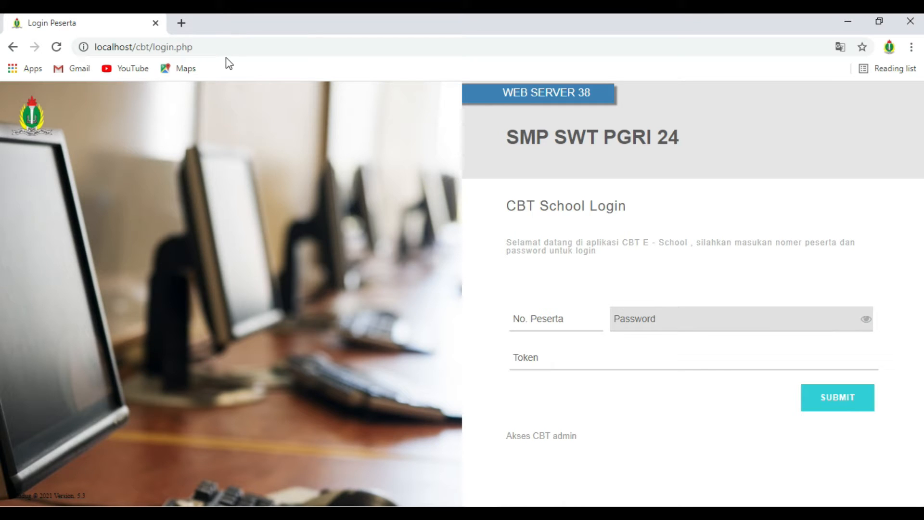
- Replace the address with ngrok.com and load the ngrok home page
left_click_drag(212, 45, 23, 58)
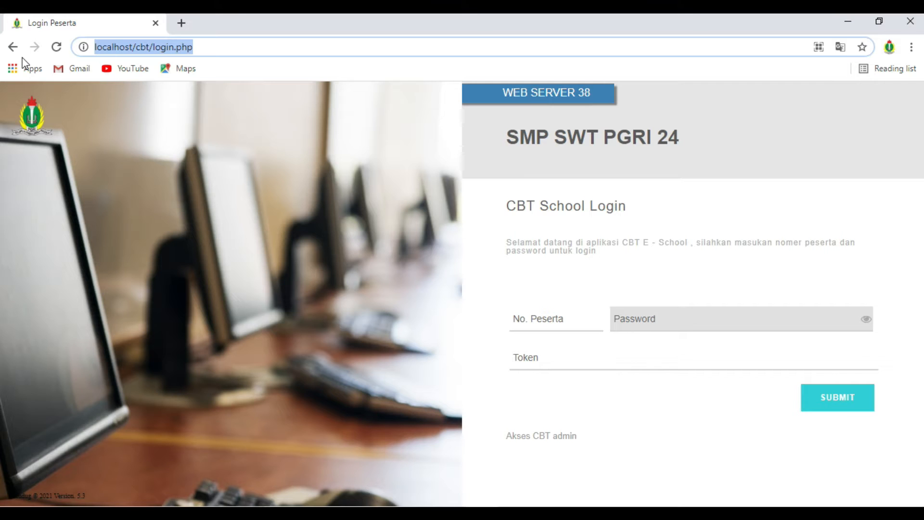
key("BackSpace")
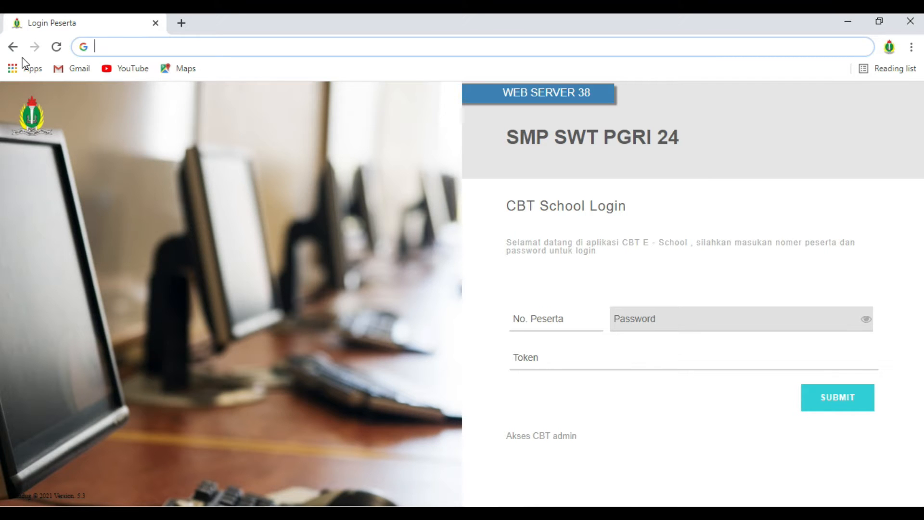
type("n")
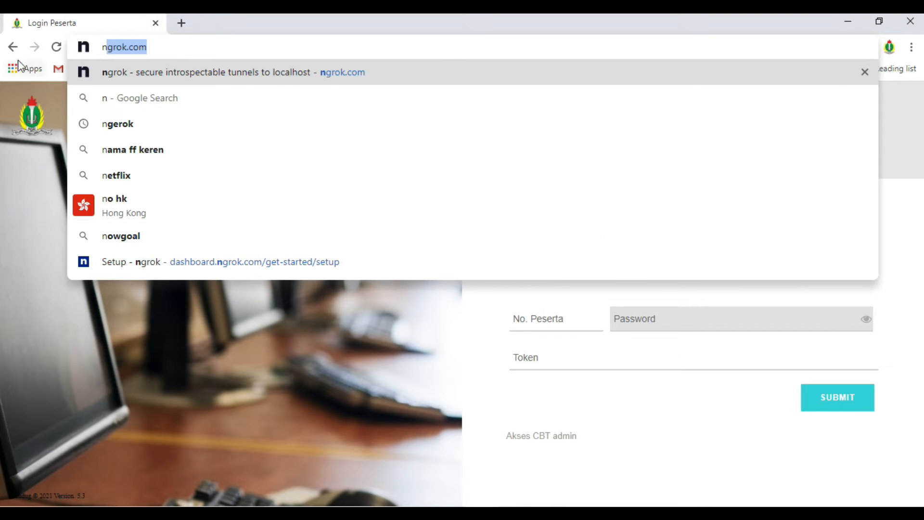
left_click(166, 50)
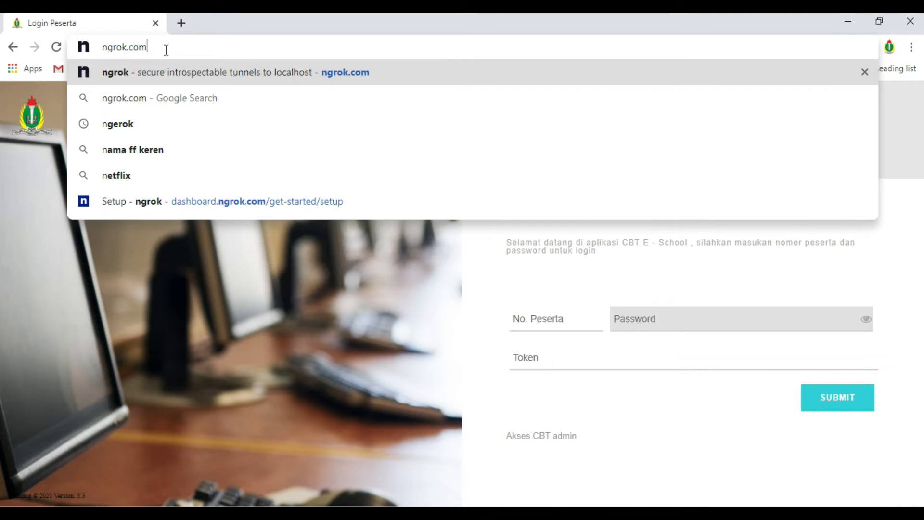
key("Return")
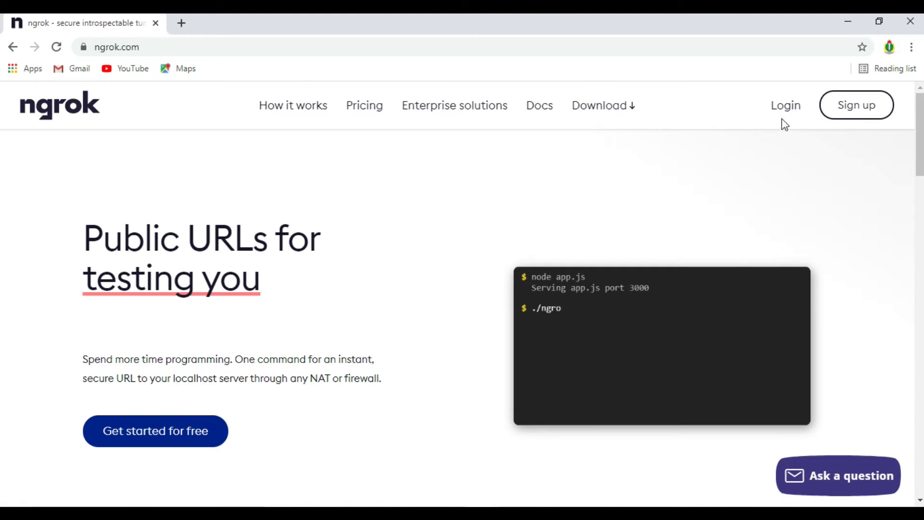
- Open the ngrok dashboard through its login link and log out of the current account
left_click(784, 116)
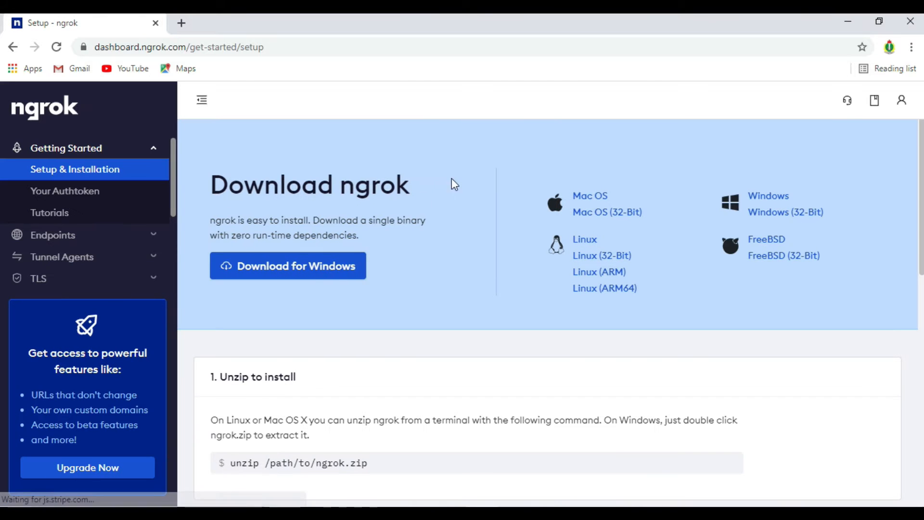
left_click(901, 111)
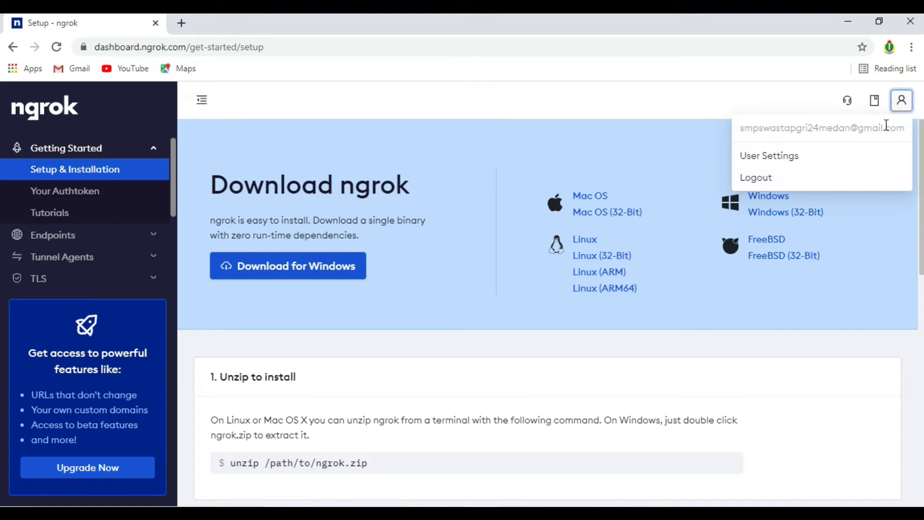
left_click(802, 177)
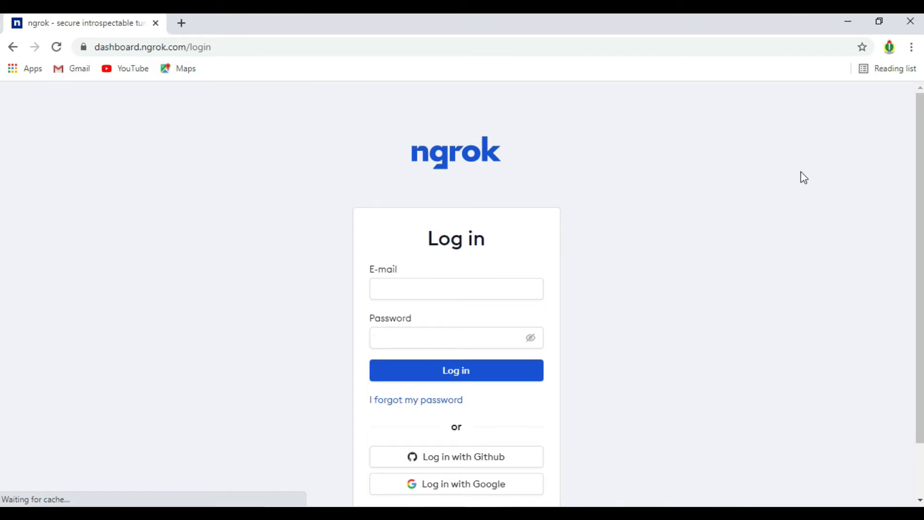
- Log in to ngrok with Google using the school's account
scroll(489, 231, "down", 1)
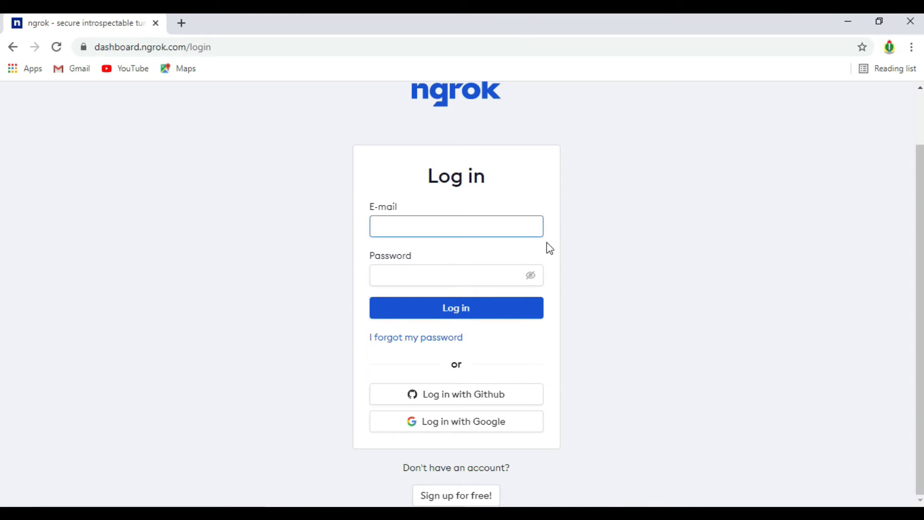
left_click(476, 423)
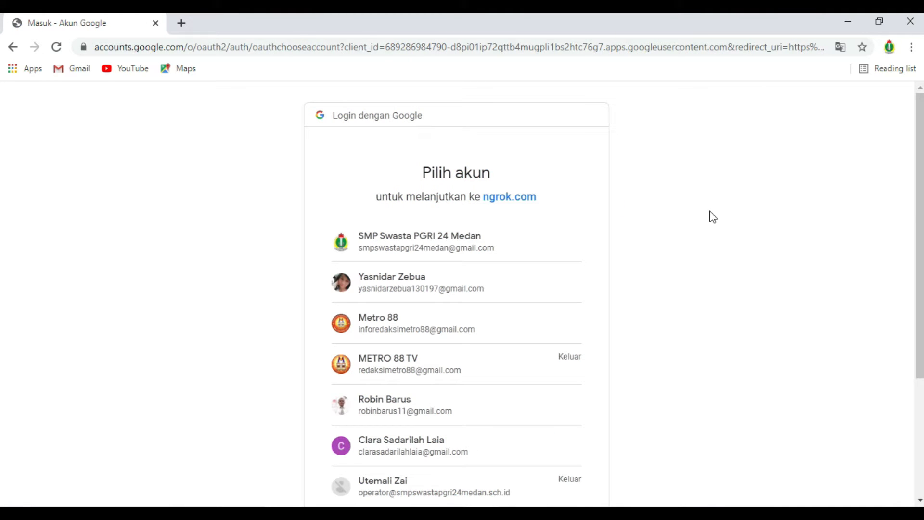
left_click(483, 249)
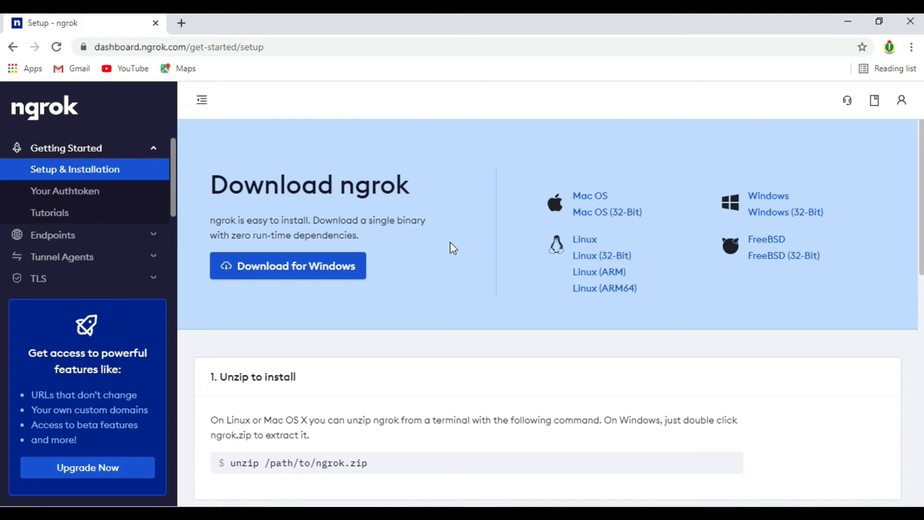
scroll(448, 246, "down", 1)
scroll(446, 246, "up", 1)
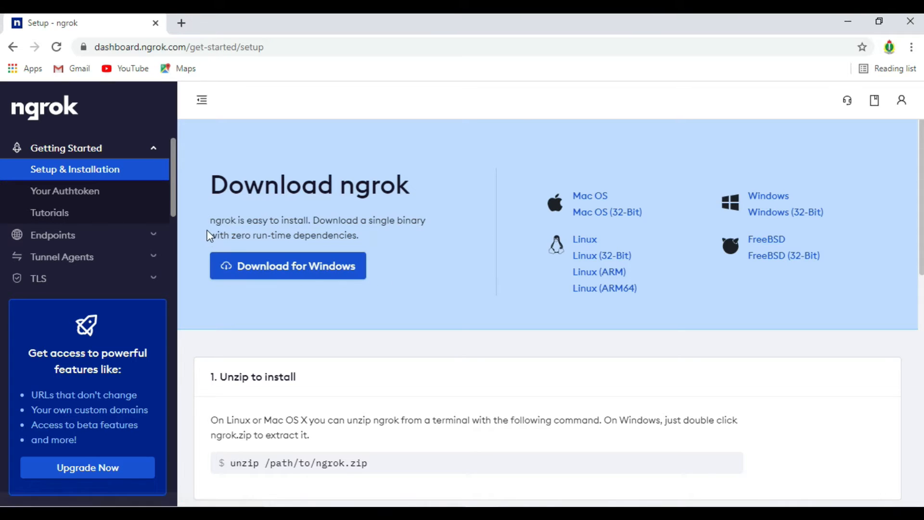
left_click_drag(256, 298, 370, 284)
left_click_drag(322, 246, 200, 250)
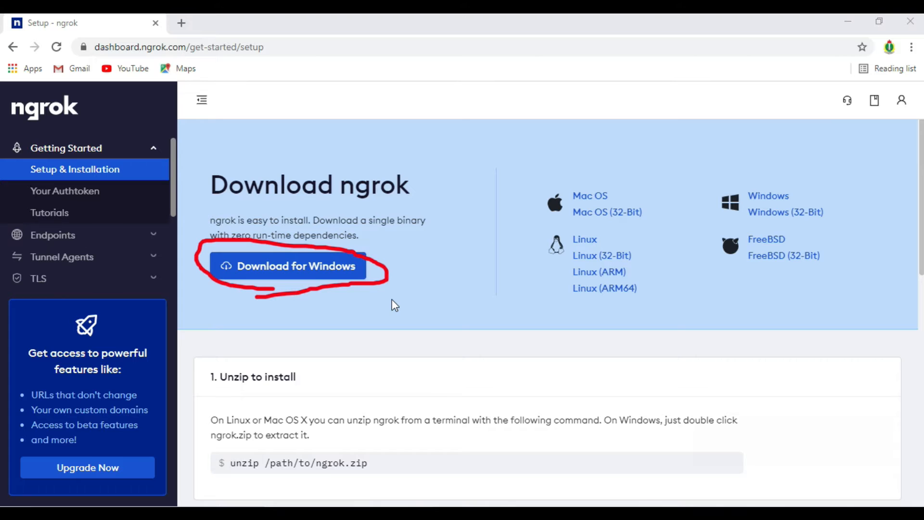
left_click(865, 442)
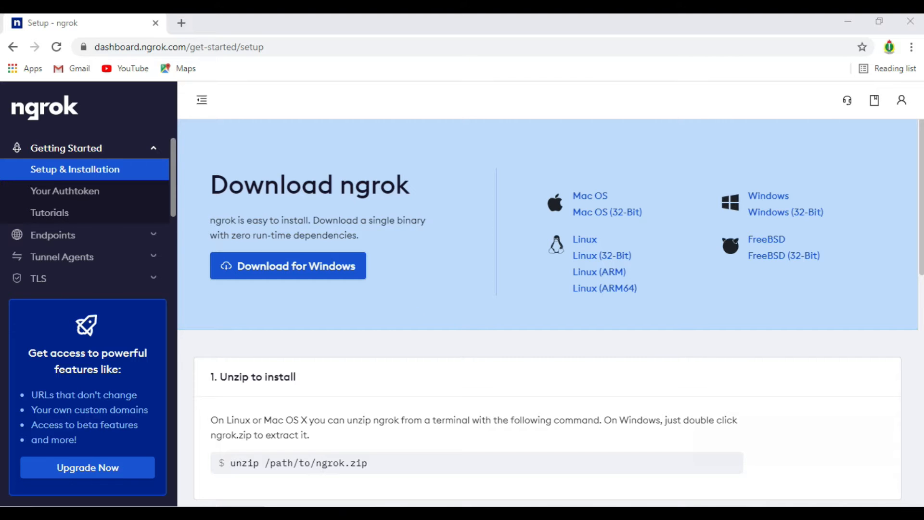
- Switch to the XAMPP window in File Explorer and open Local Disk (C:) to view the ngrok files
left_click(282, 514)
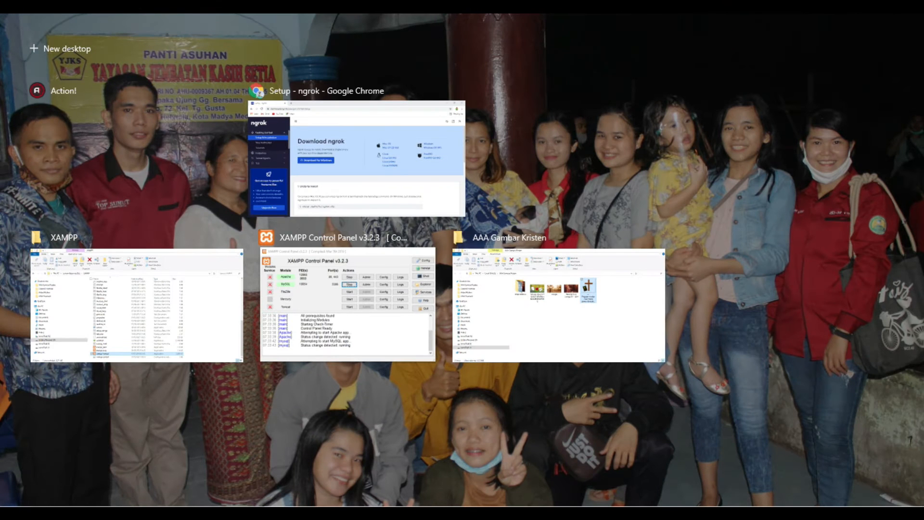
left_click(155, 322)
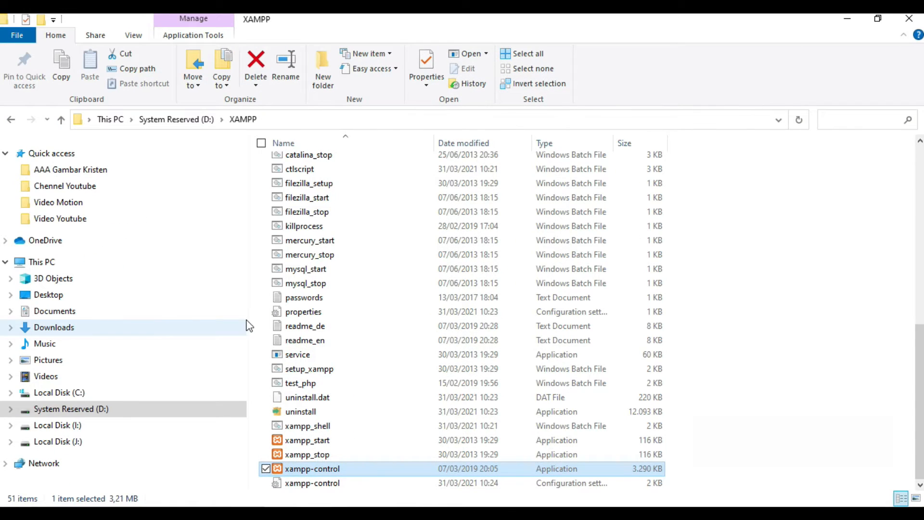
left_click(80, 392)
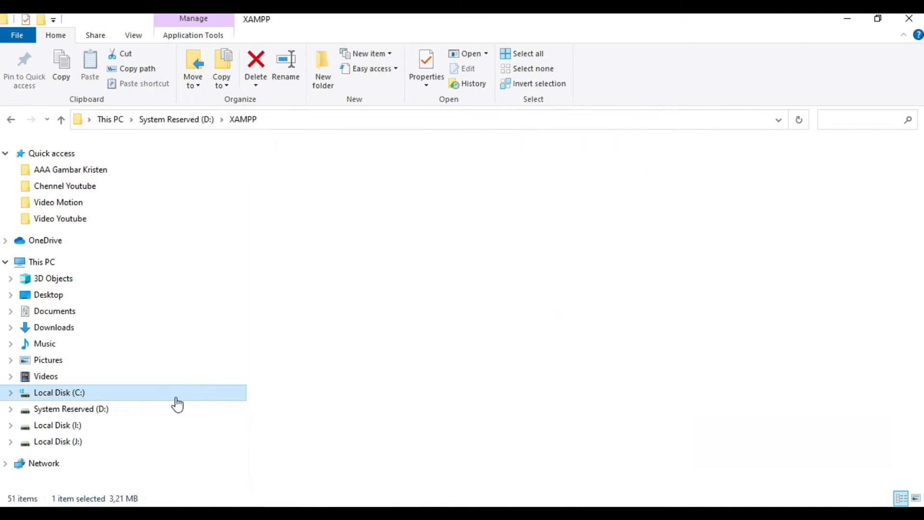
scroll(465, 340, "down", 1)
scroll(465, 340, "up", 1)
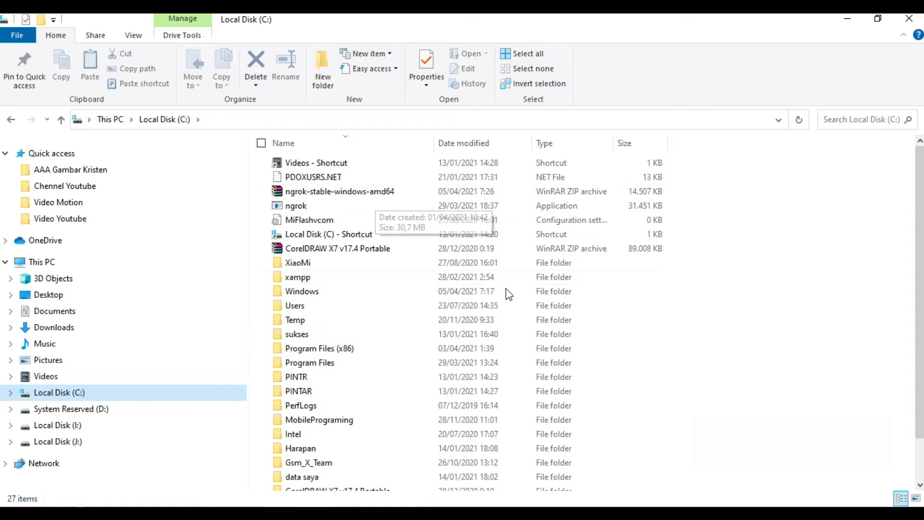
key("super")
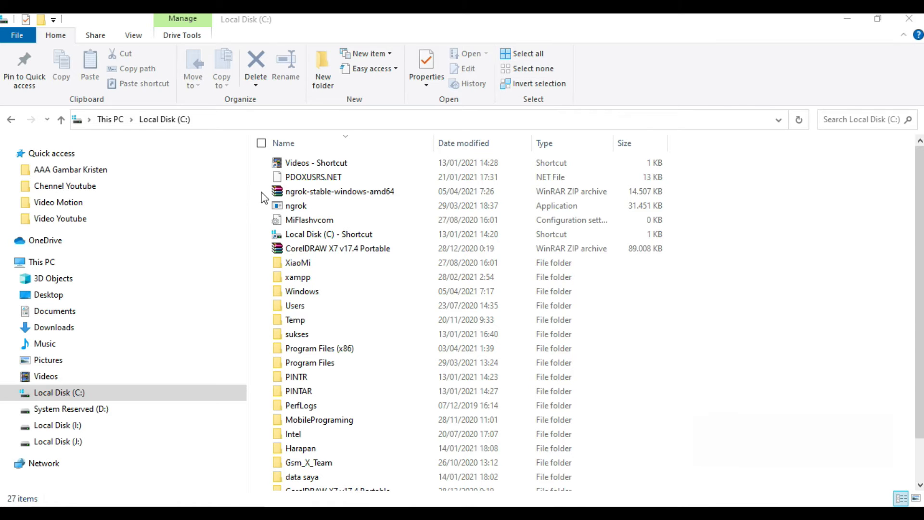
left_click_drag(258, 191, 270, 191)
left_click_drag(254, 205, 267, 207)
left_click(858, 437)
- Delete the existing ngrok application file from Local Disk (C:)
left_click(362, 208)
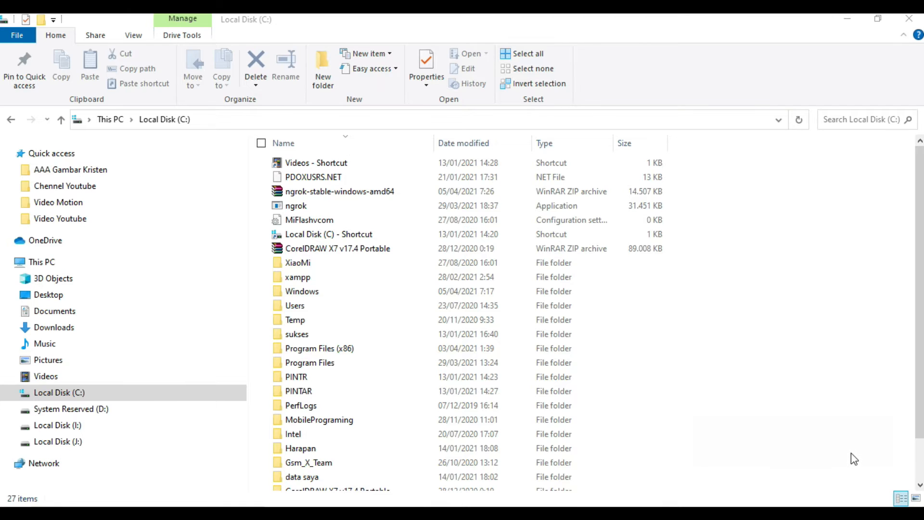
left_click(373, 211)
key("Delete")
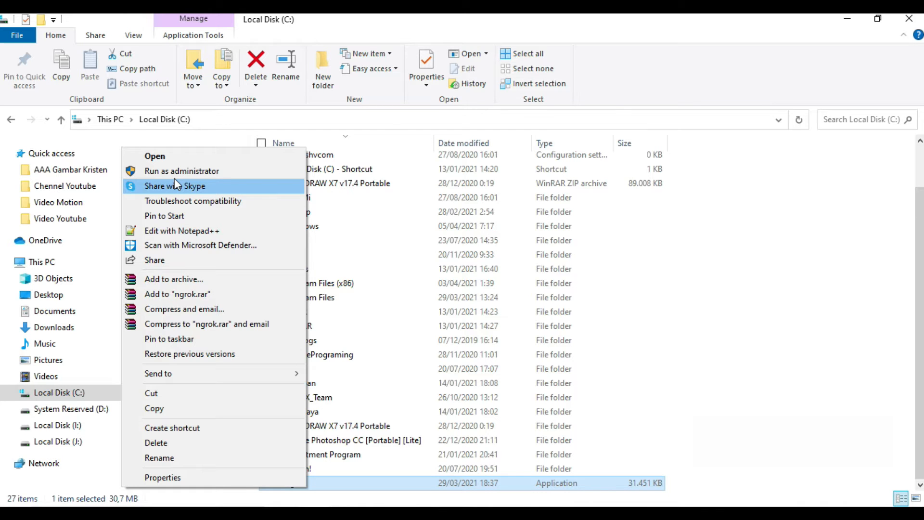
- Run the ngrok application on Local Disk (C:) as administrator and enter ngrok.exe at its command prompt
left_click(174, 177)
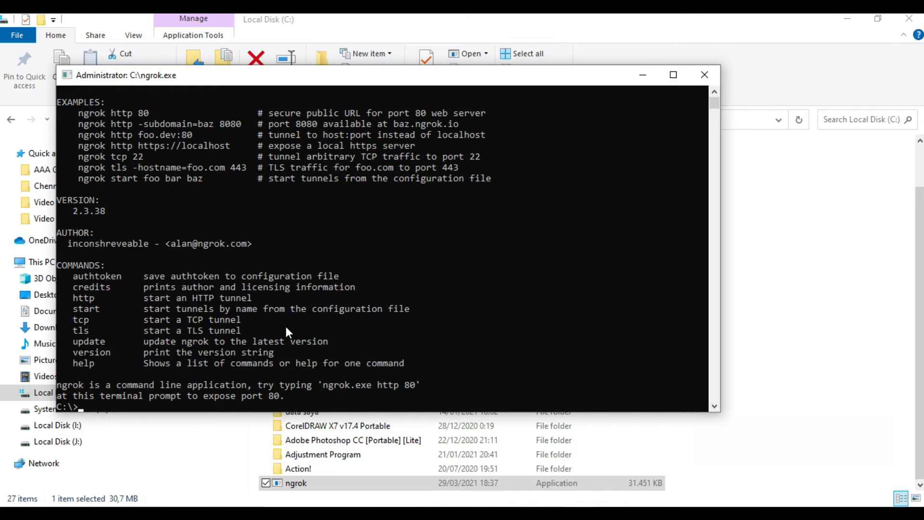
type("ngrok.exe")
- Switch to the ngrok setup page in Chrome and copy the authtoken argument with its token from the Connect your account command
left_click(420, 511)
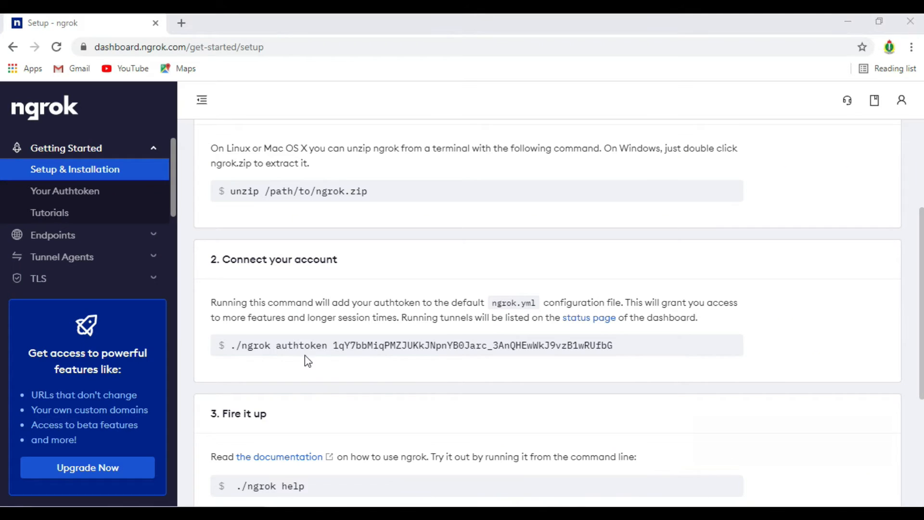
left_click_drag(275, 355, 617, 355)
left_click_drag(612, 345, 277, 339)
key("ctrl+c")
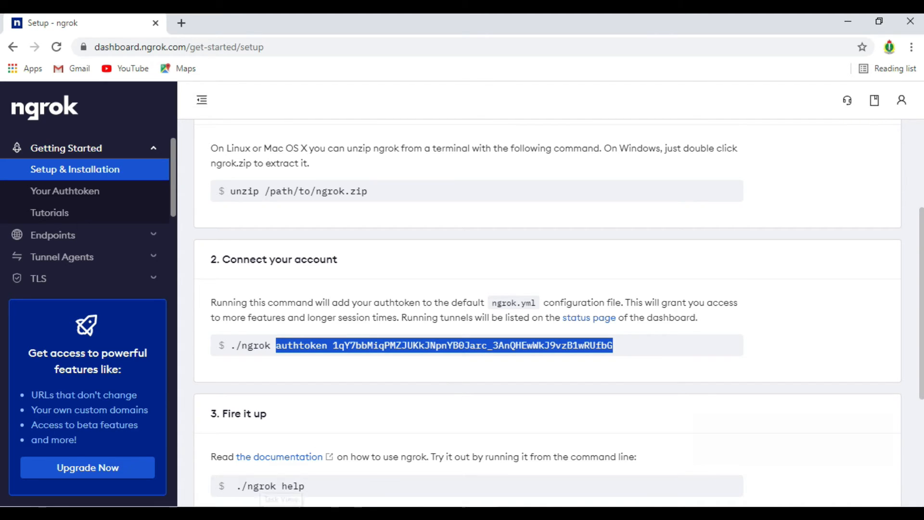
- Switch to the ngrok command prompt and run ngrok.exe with the copied authtoken argument to save the account's authtoken
left_click(279, 503)
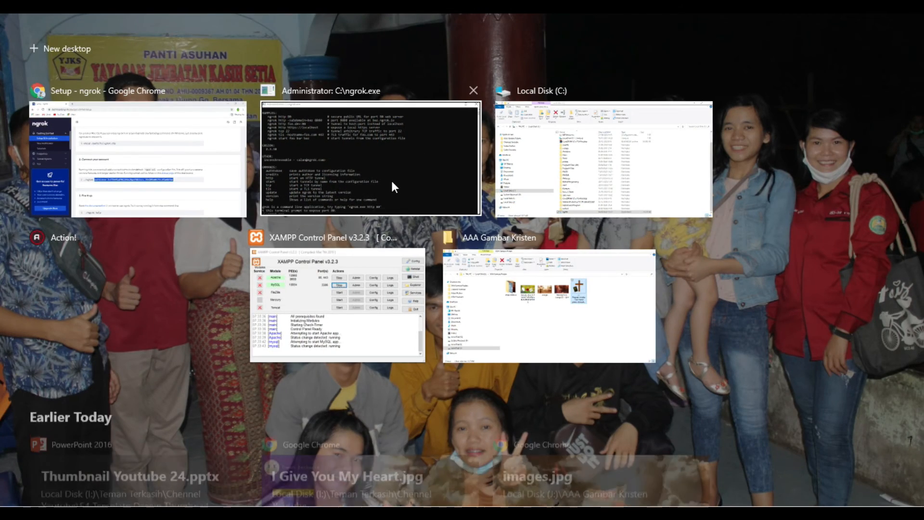
left_click(391, 178)
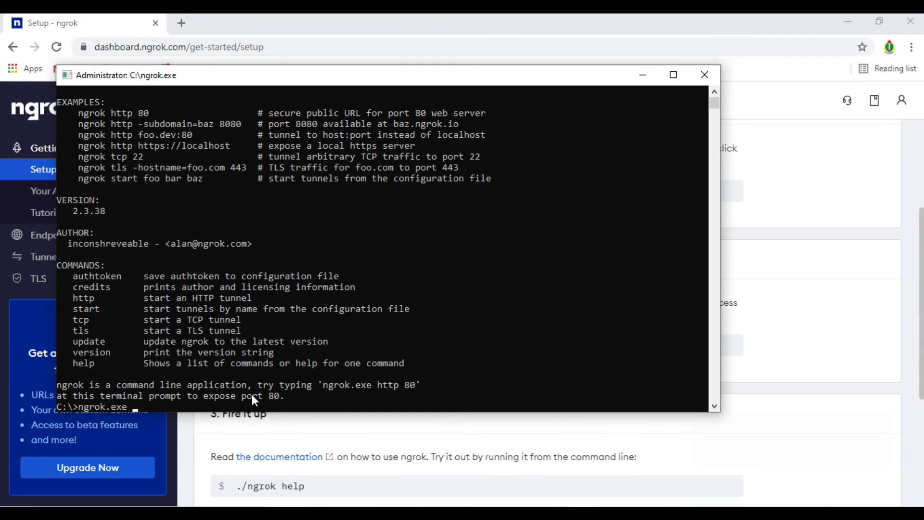
key("ctrl+v")
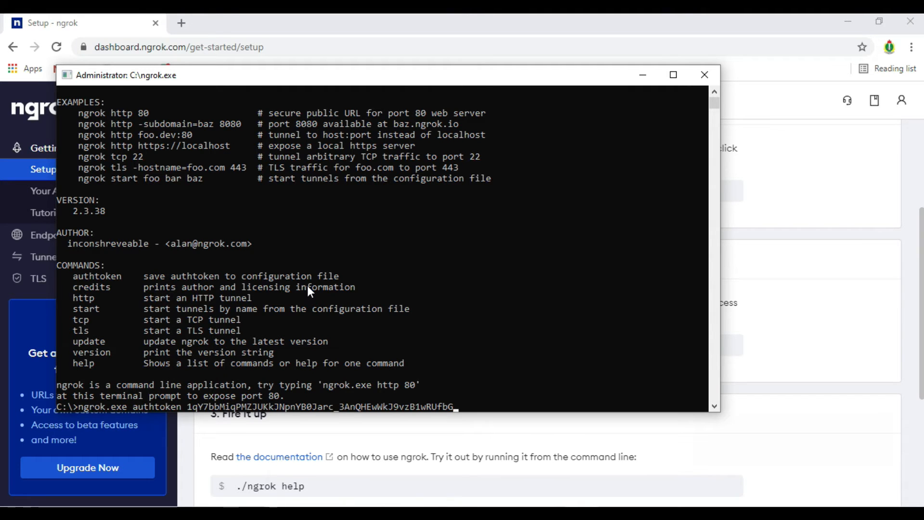
scroll(309, 289, "down", 4)
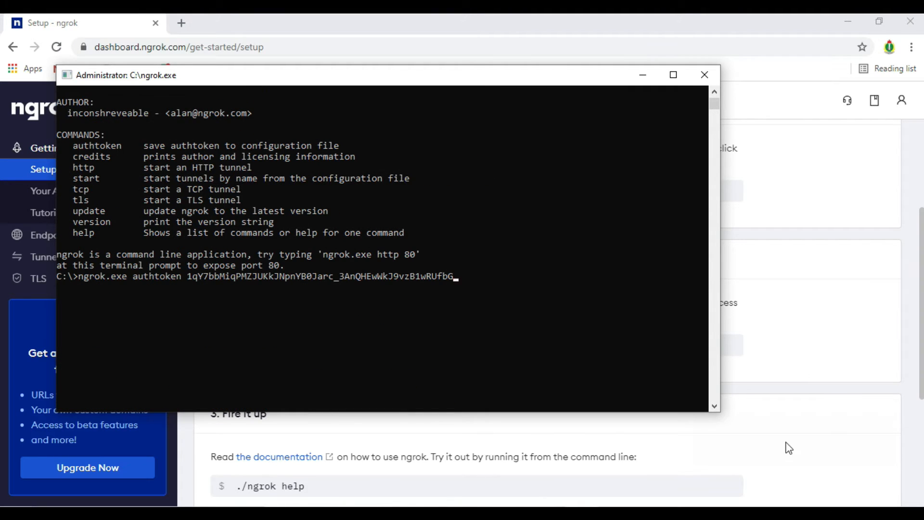
left_click(671, 446)
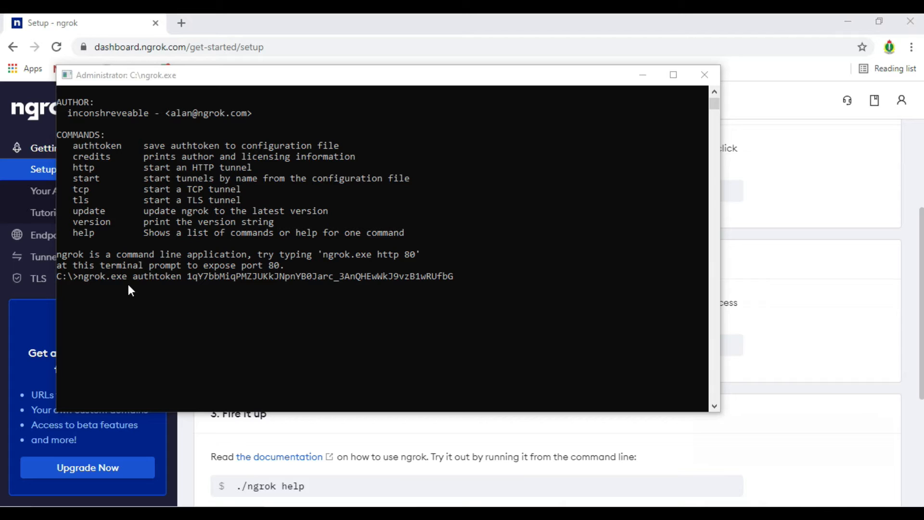
left_click(520, 293)
key("Return")
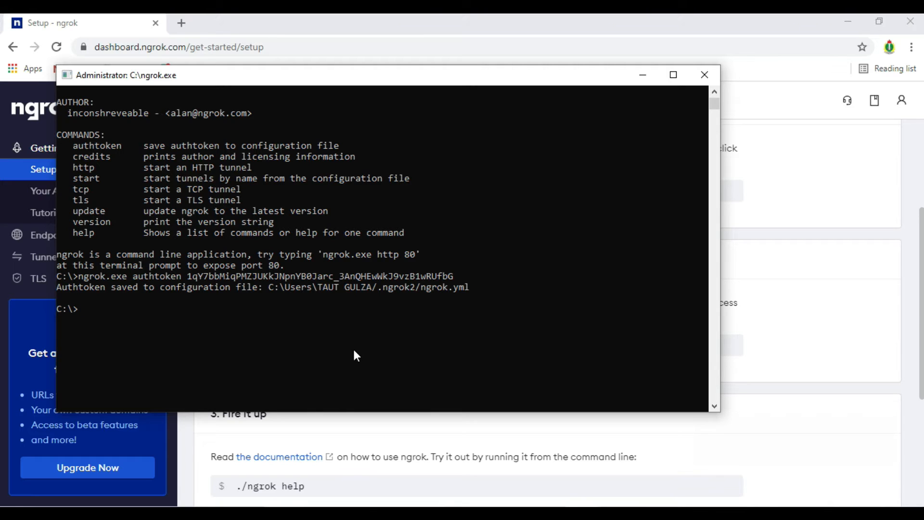
- Start an HTTP tunnel to local port 80 by running ngrok.exe http 80 at the command prompt
scroll(259, 442, "down", 1)
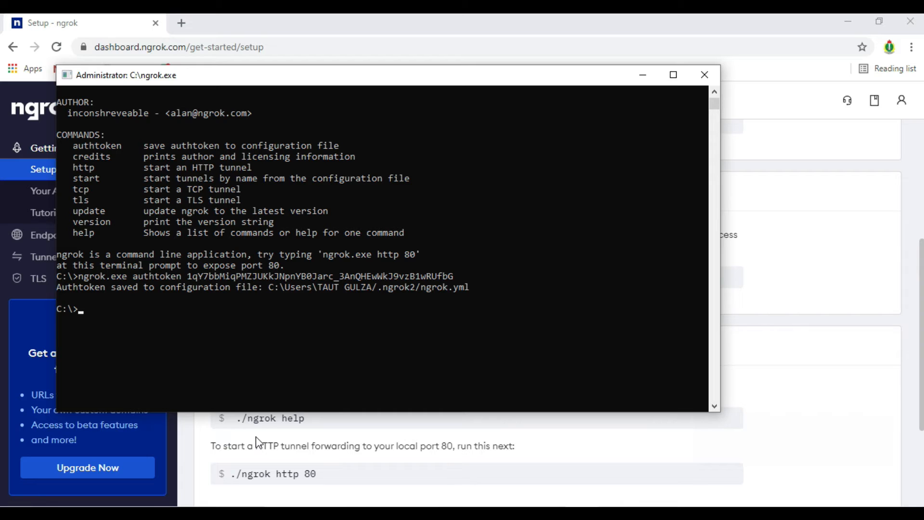
scroll(257, 440, "up", 4)
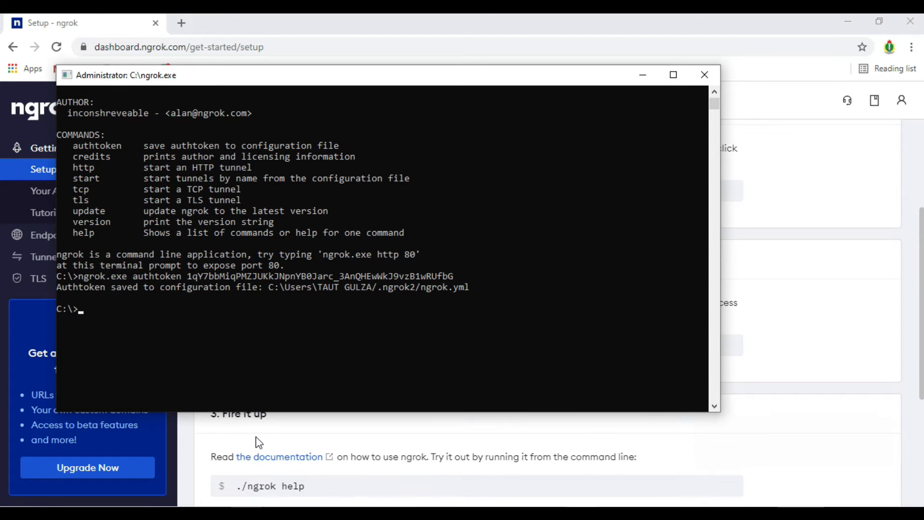
scroll(259, 442, "up", 3)
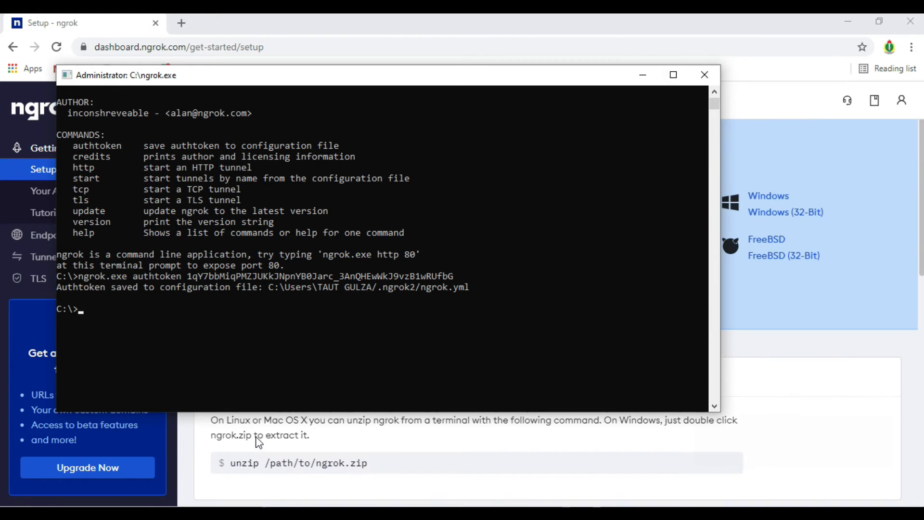
scroll(259, 442, "down", 5)
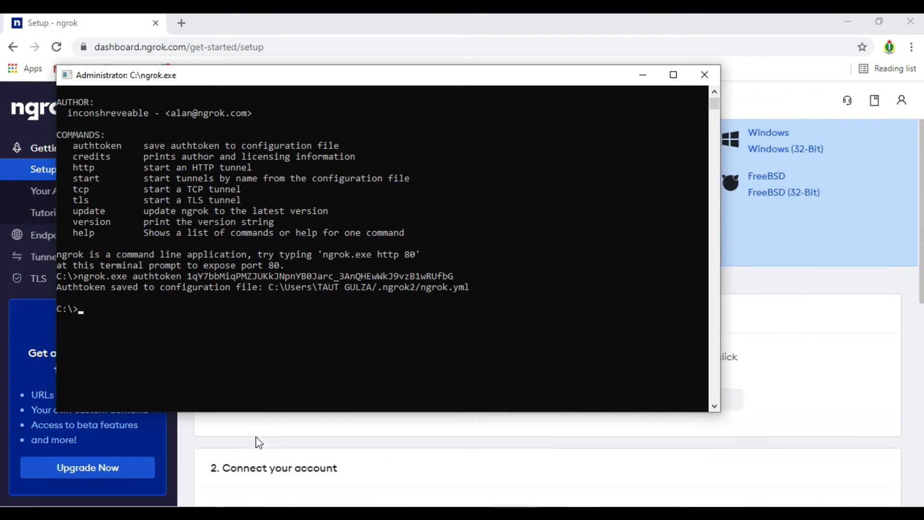
scroll(259, 442, "down", 2)
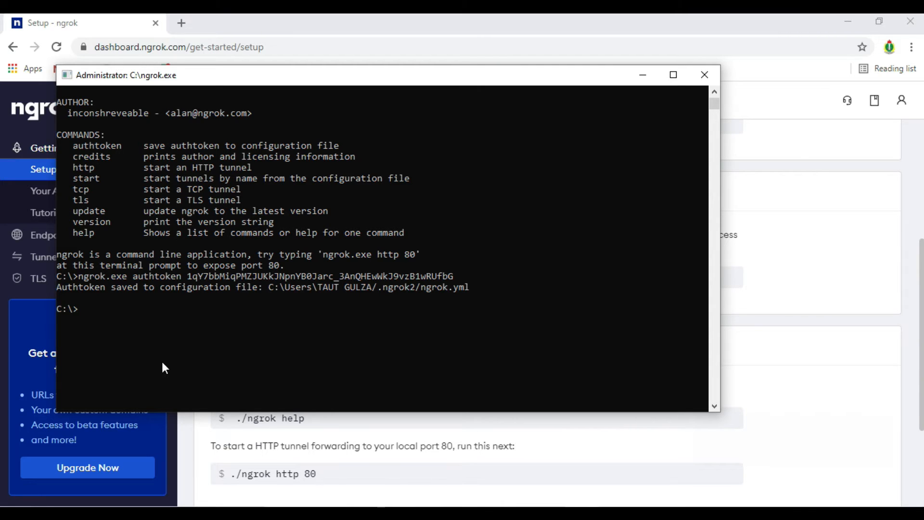
type("ngrok.exe http 80")
key("Return")
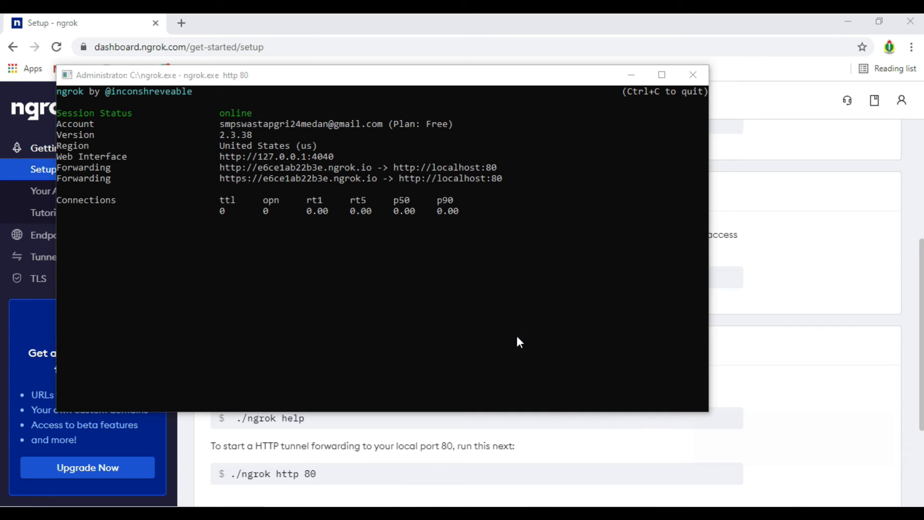
left_click(220, 155)
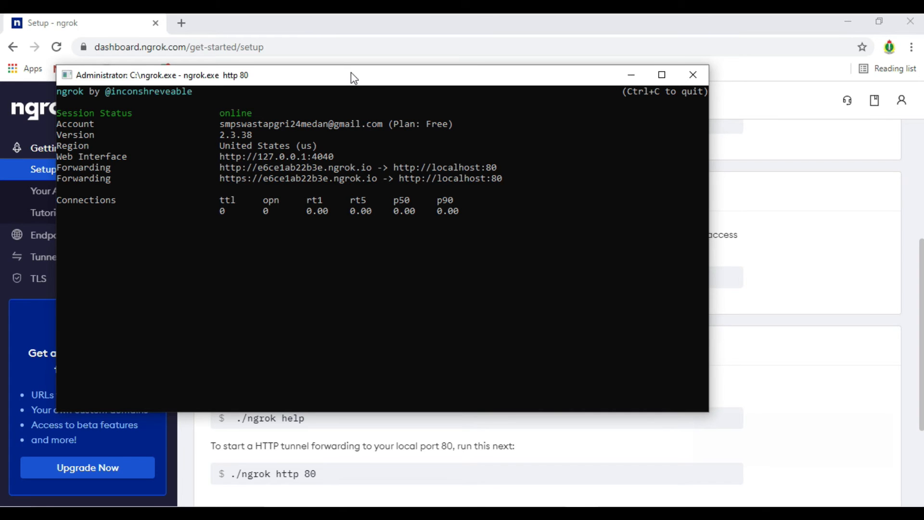
left_click_drag(351, 72, 342, 119)
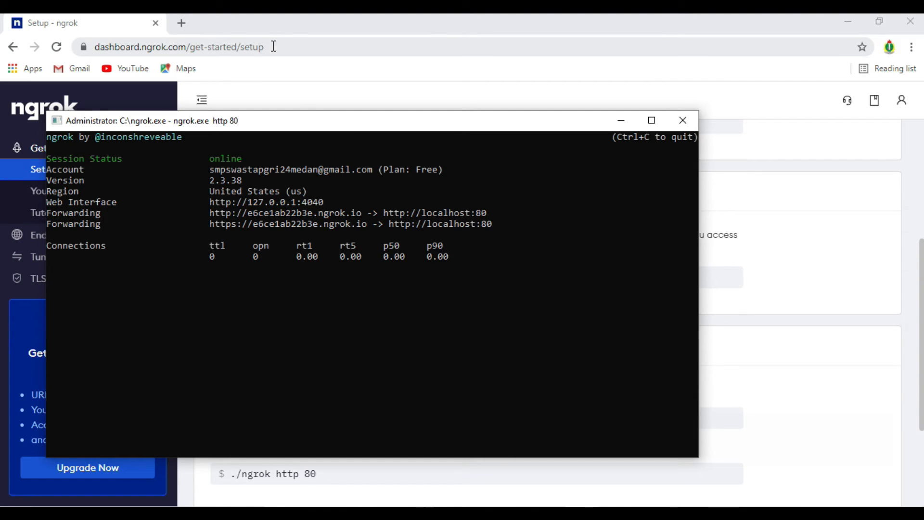
left_click(188, 30)
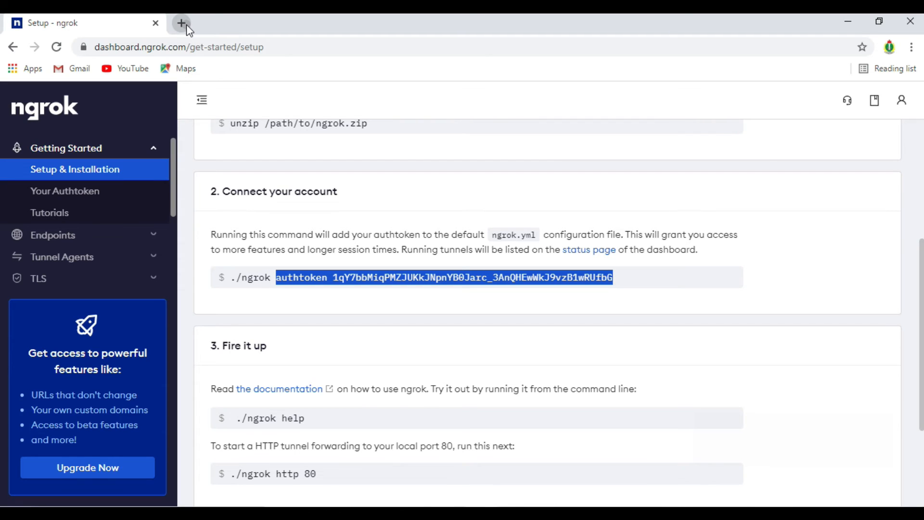
left_click(182, 23)
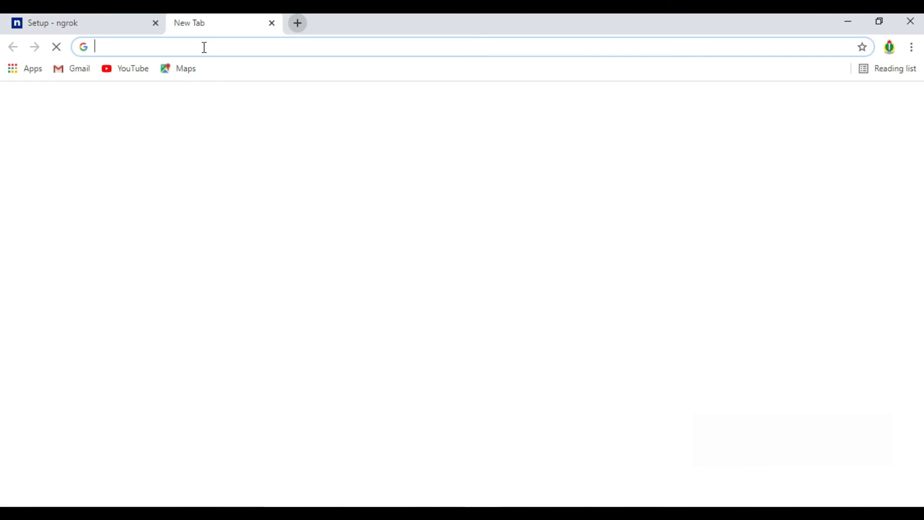
type("http://")
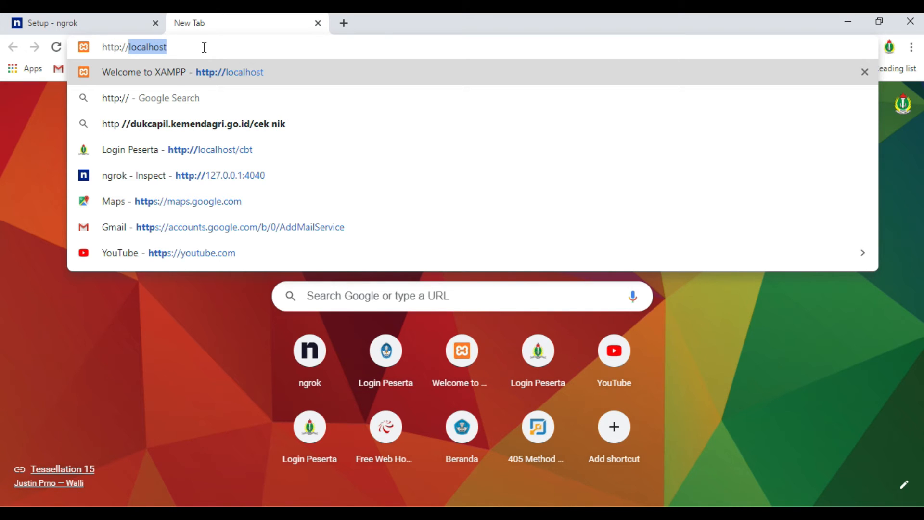
type("12")
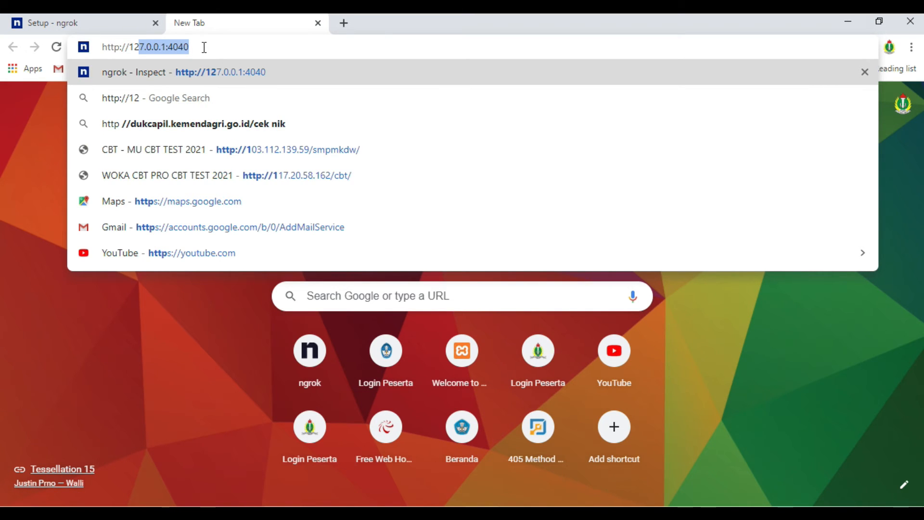
type("7.")
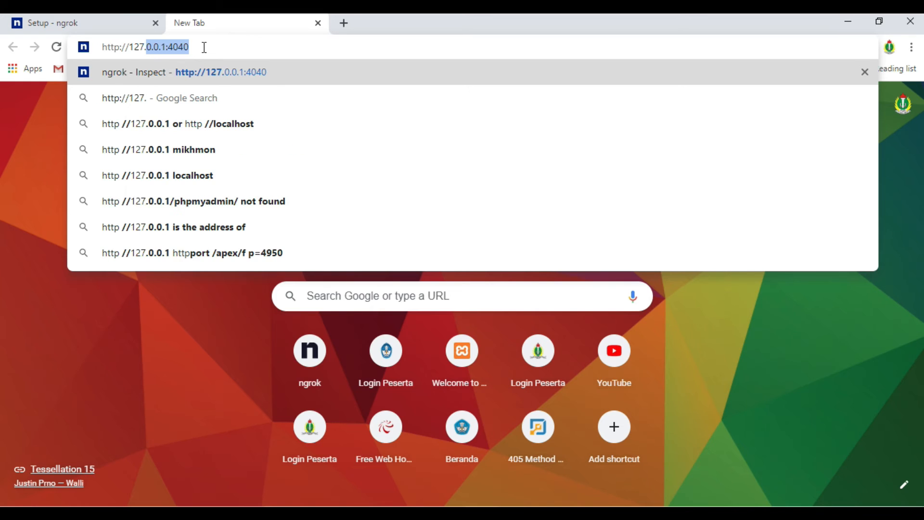
type("0")
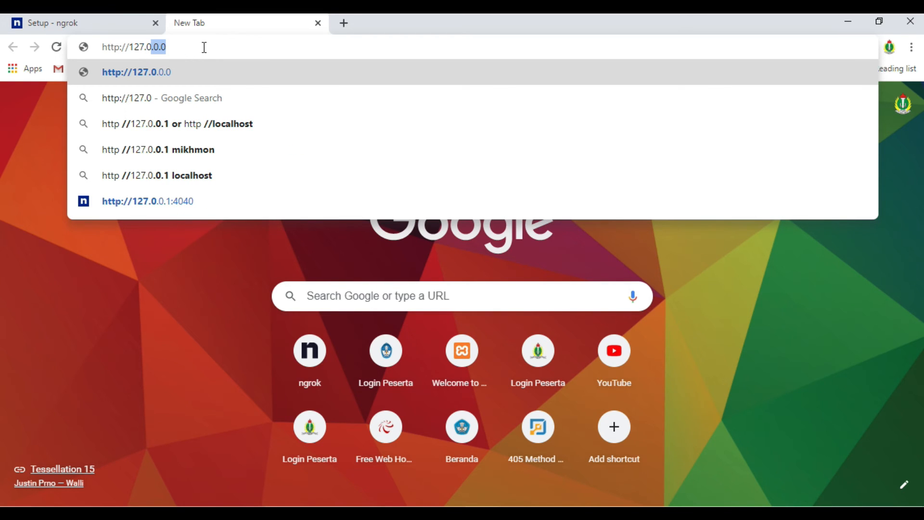
key("BackSpace")
key("BackSpace")
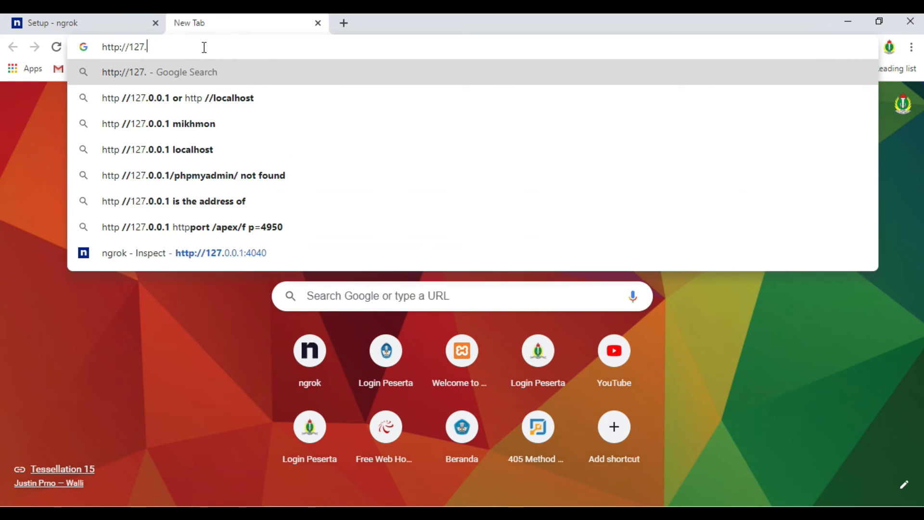
key("BackSpace")
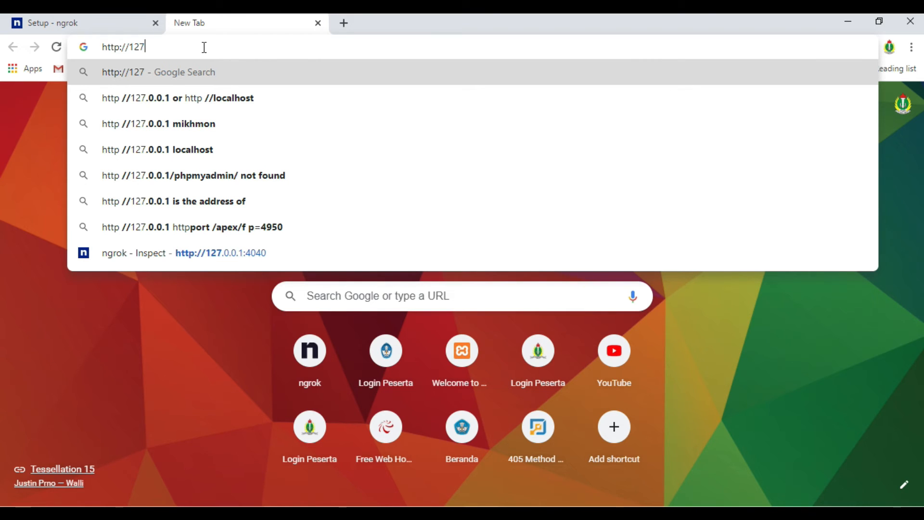
key("BackSpace")
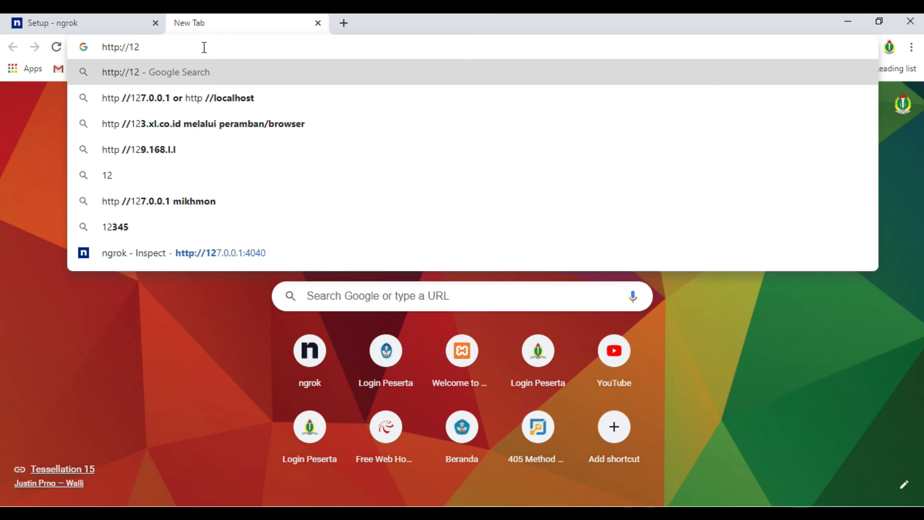
type("7")
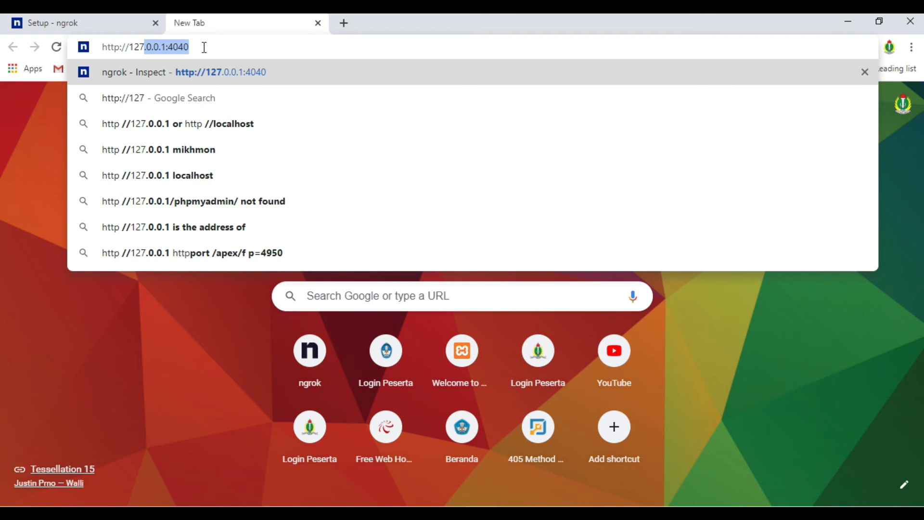
key("End")
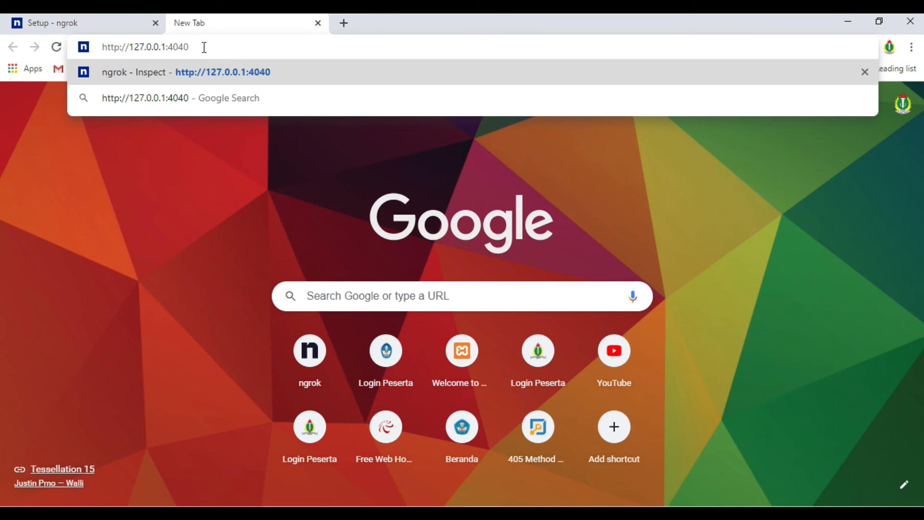
key("Return")
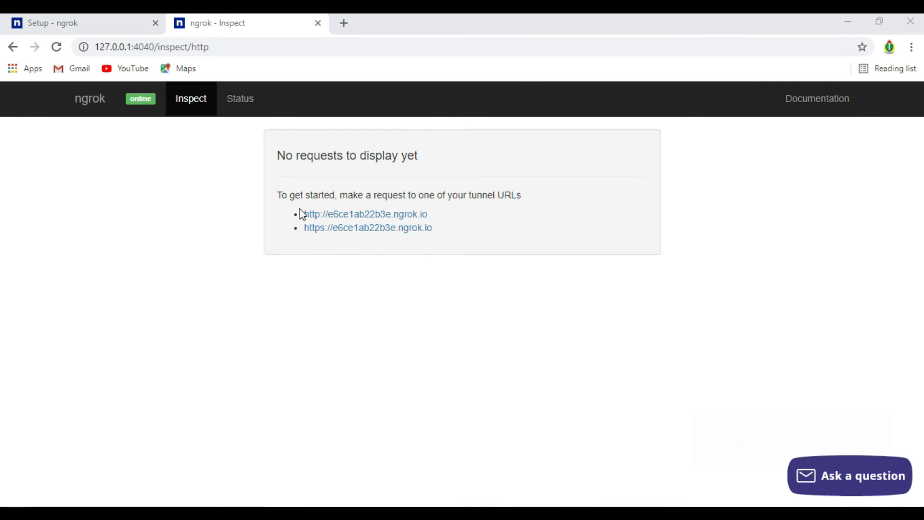
mouse_move(289, 205)
left_mouse_down()
mouse_move(320, 254)
mouse_move(444, 250)
mouse_move(464, 209)
mouse_move(396, 197)
mouse_move(284, 206)
left_mouse_up()
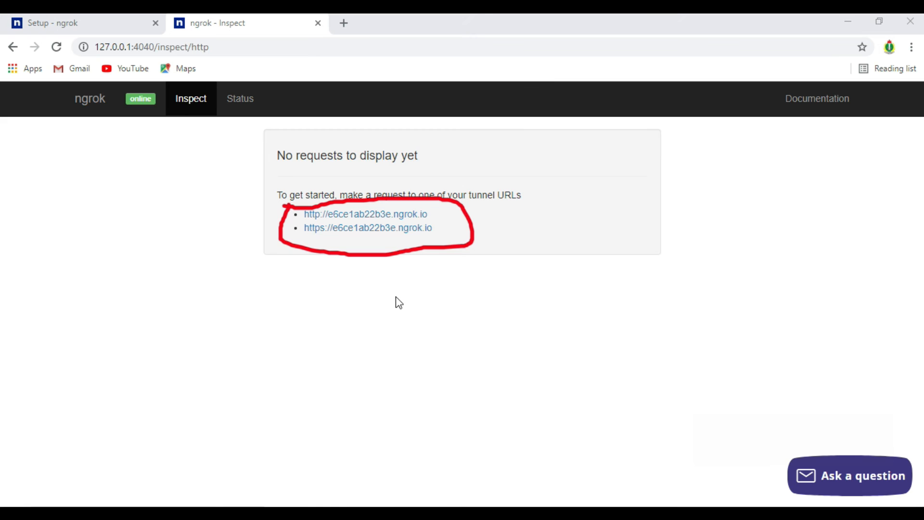
key("Escape")
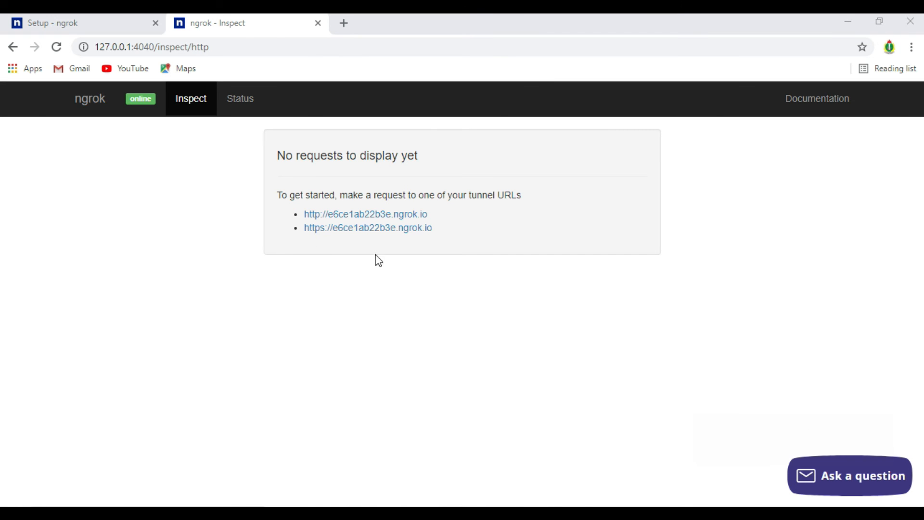
right_click(342, 216)
left_click(365, 224)
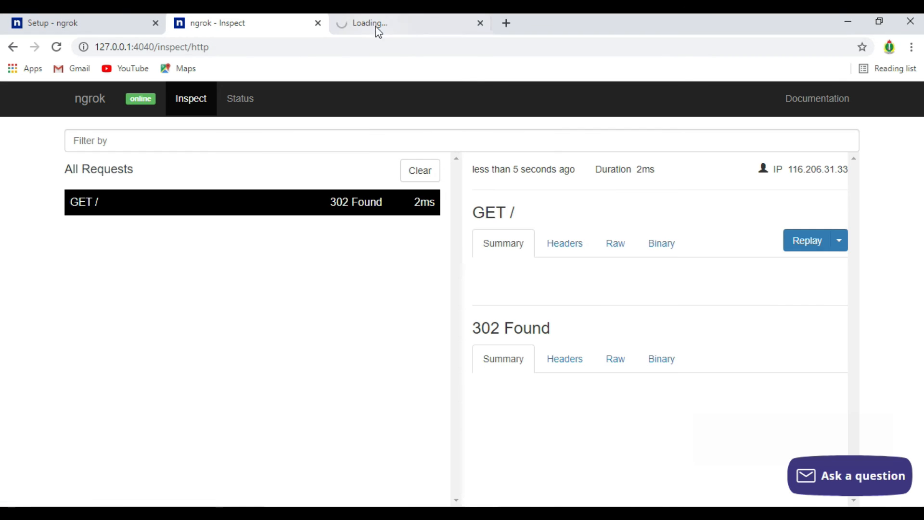
left_click(378, 29)
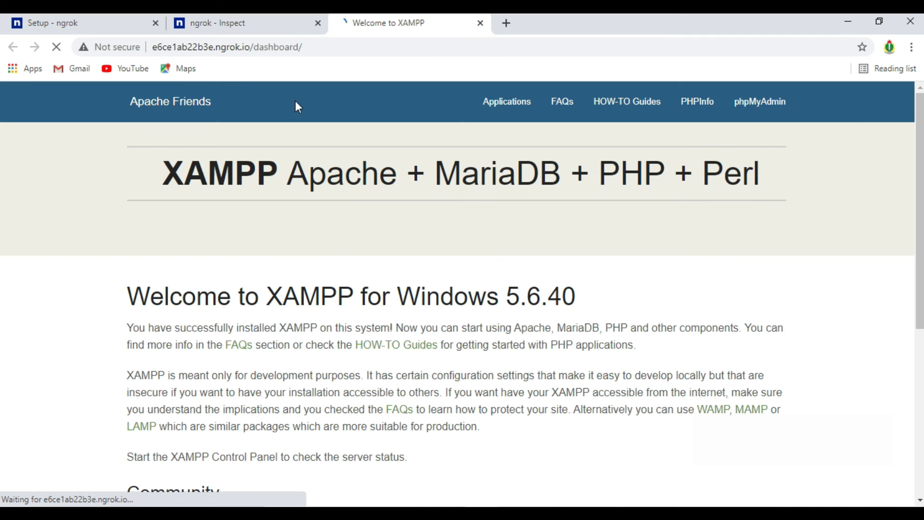
- Replace dashboard/ with cbt in the ngrok tunnel address and open the CBT login page
left_click(192, 52)
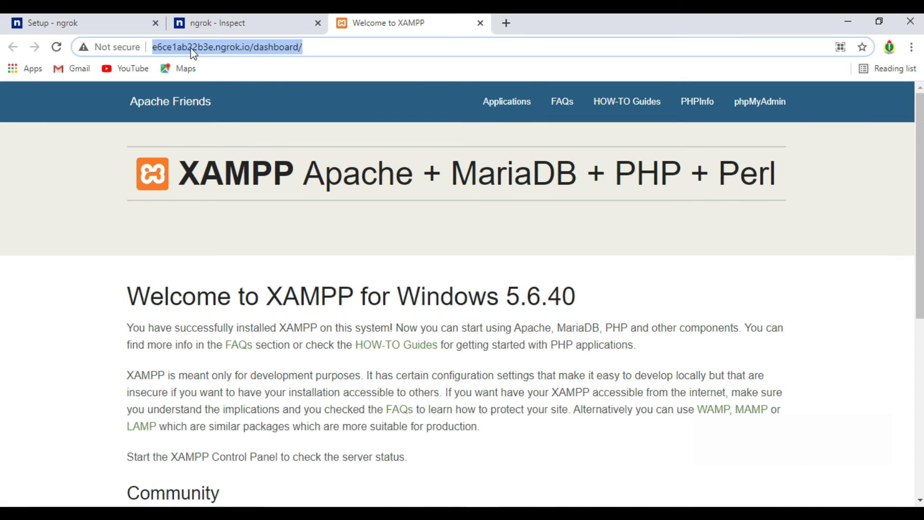
left_click(199, 48)
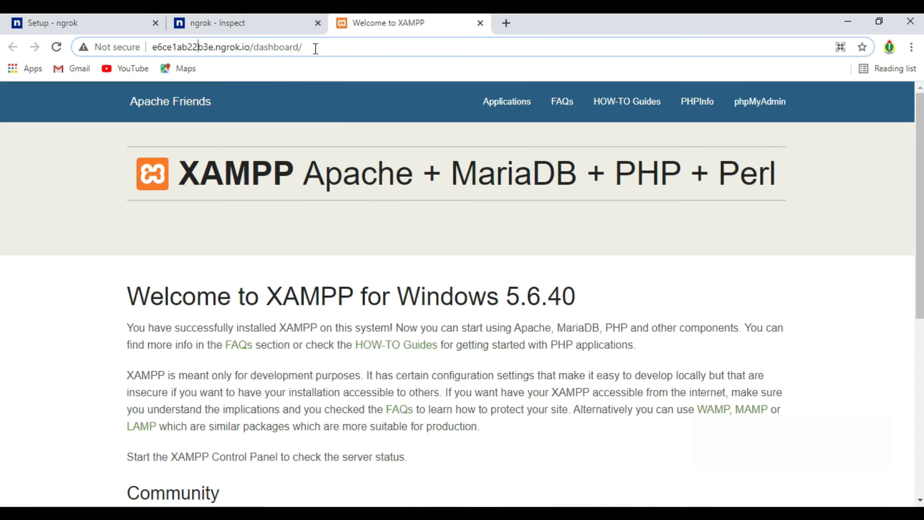
left_click_drag(313, 48, 254, 49)
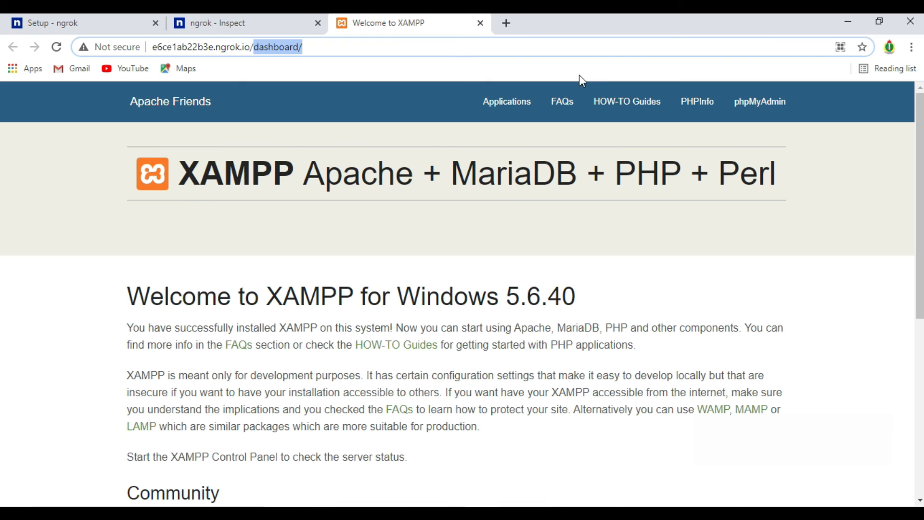
key("BackSpace")
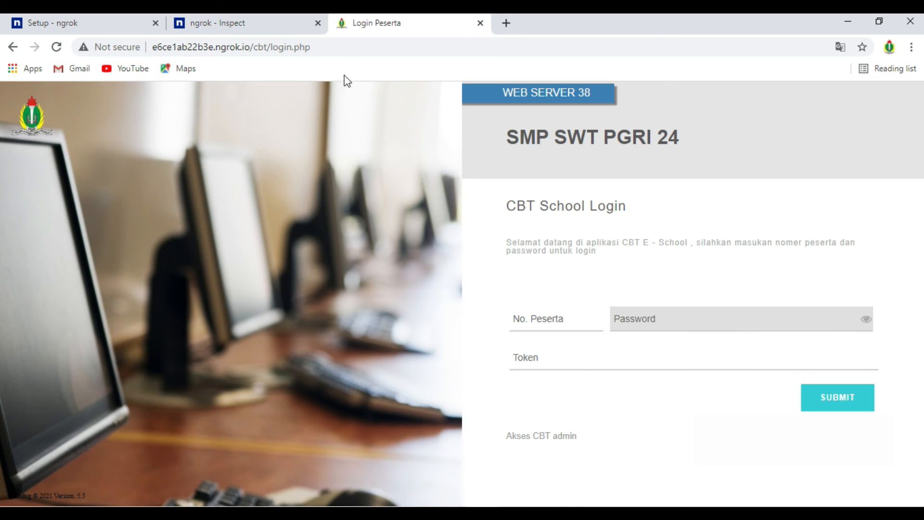
- Examine the CBT login page's public address and the HTTP requests listed in the ngrok web interface
left_click(343, 45)
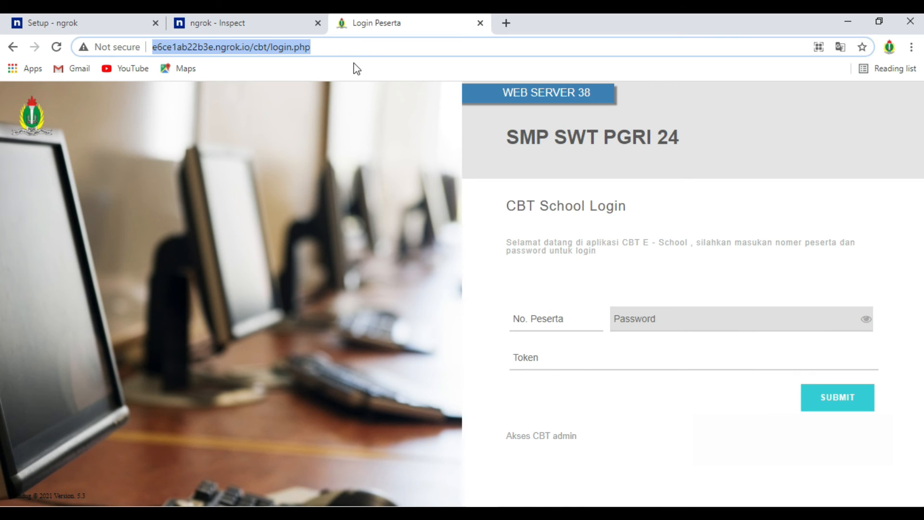
left_click(359, 54)
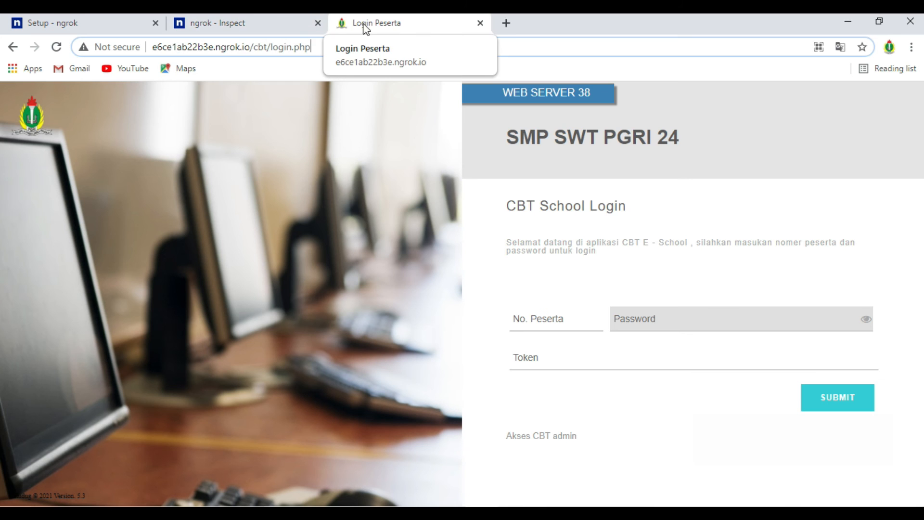
left_click(284, 25)
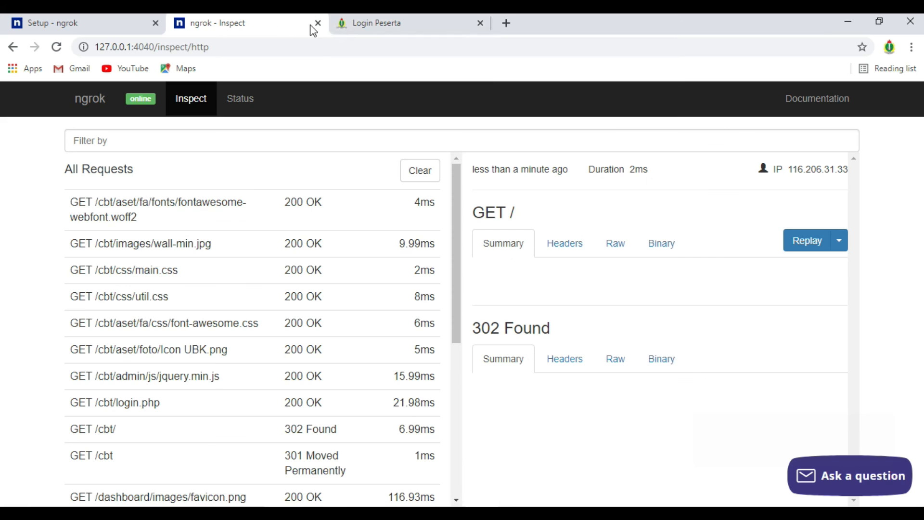
left_click(355, 25)
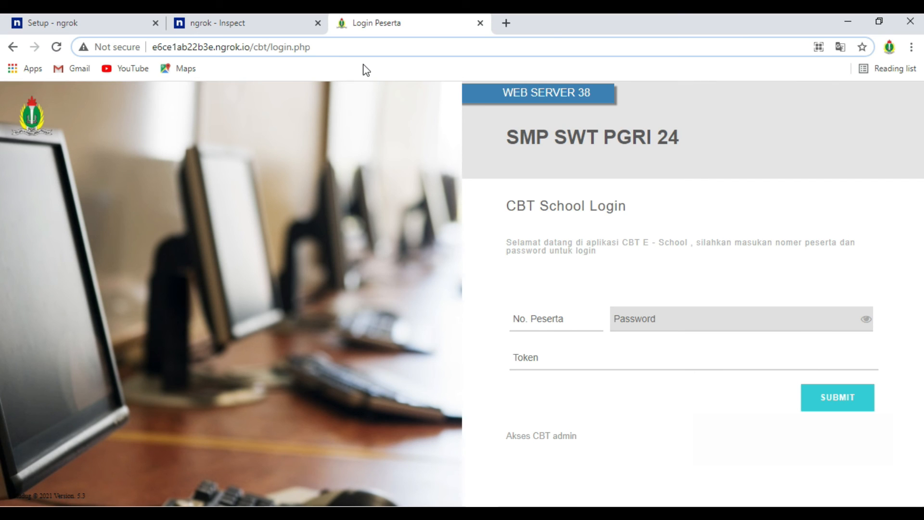
left_click(272, 26)
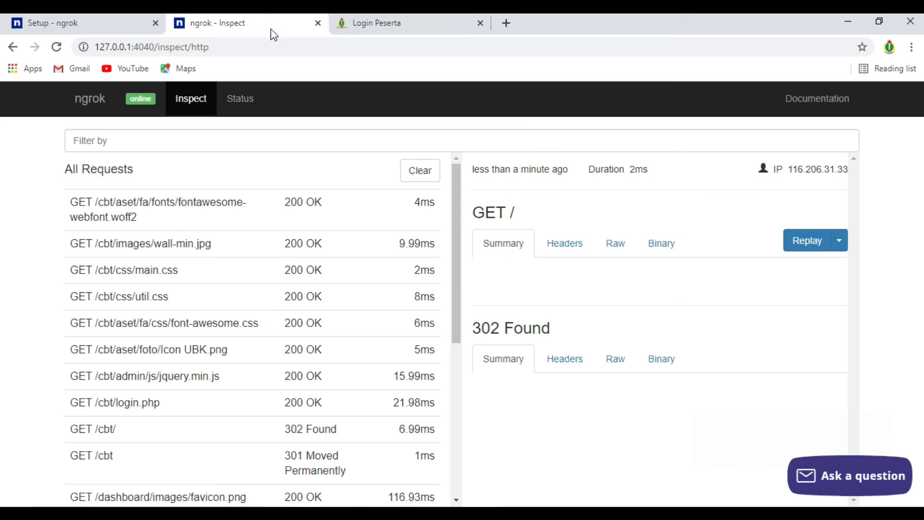
left_click(379, 28)
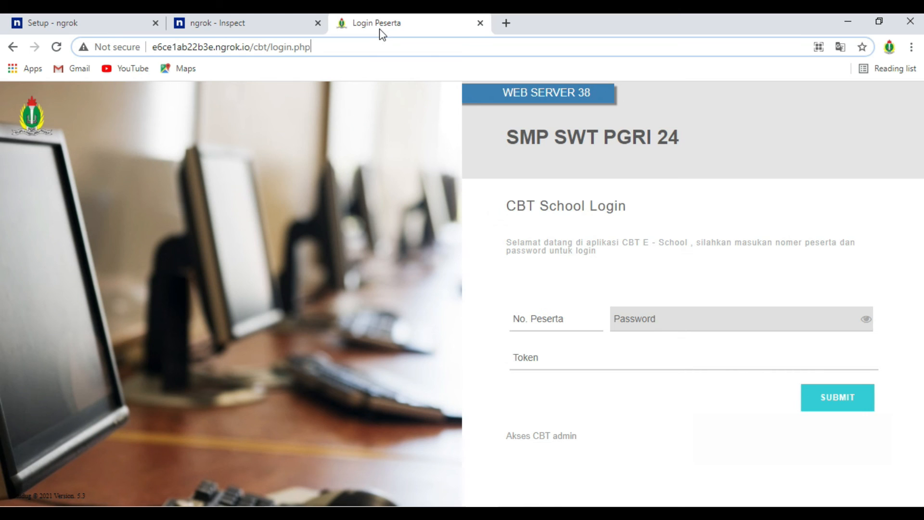
left_click(295, 30)
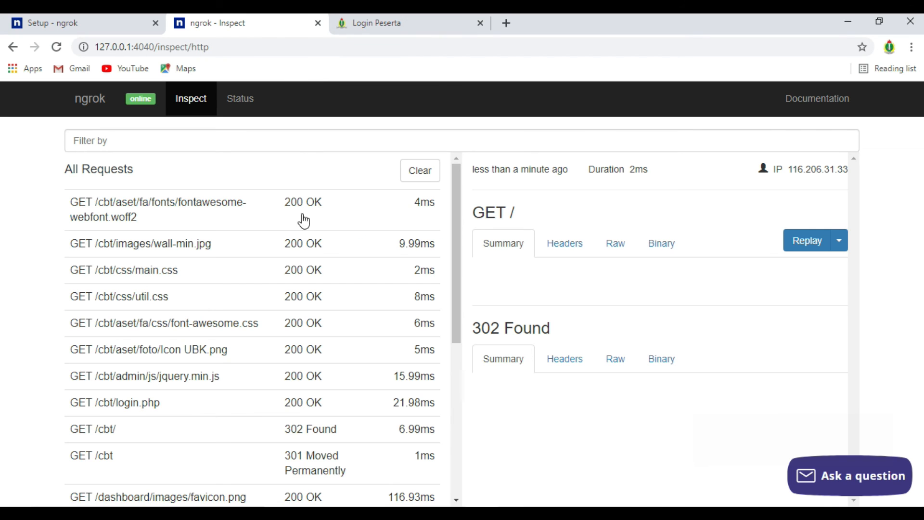
scroll(303, 240, "down", 3)
scroll(304, 241, "down", 3)
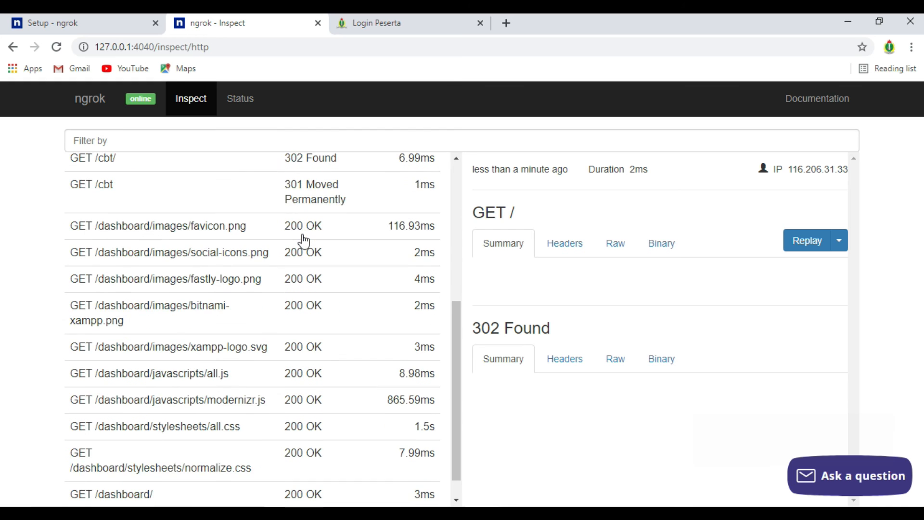
scroll(270, 216, "down", 1)
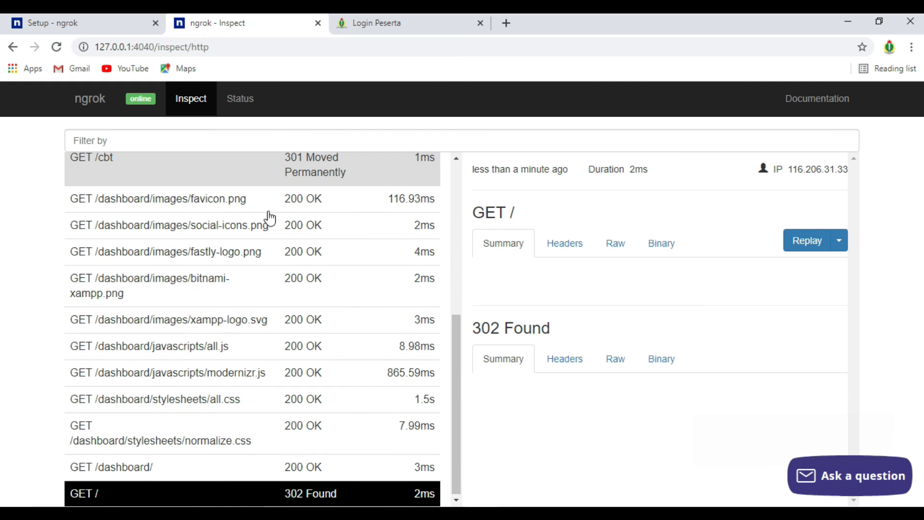
scroll(265, 215, "up", 6)
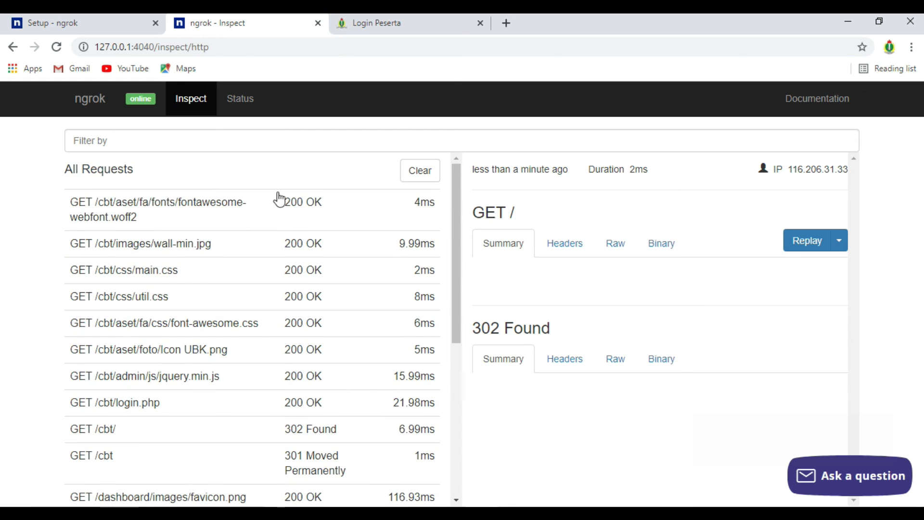
left_click(380, 23)
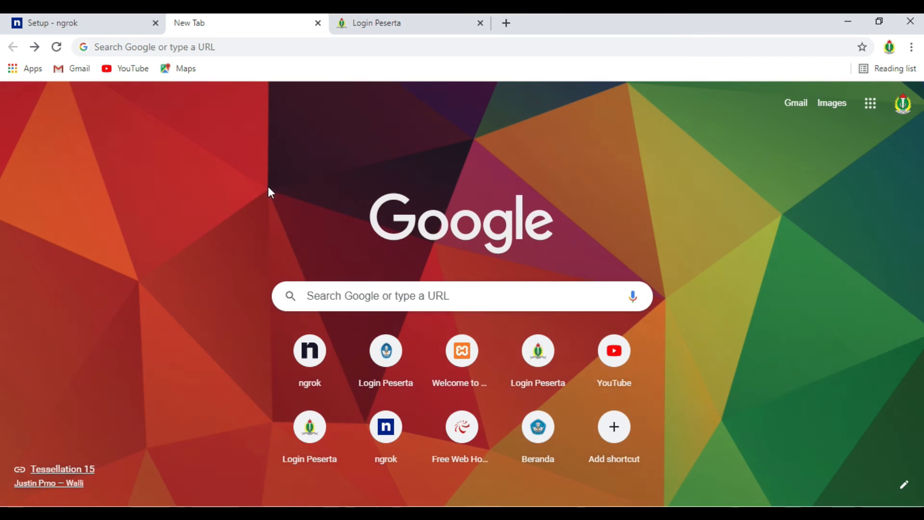
left_click(226, 46)
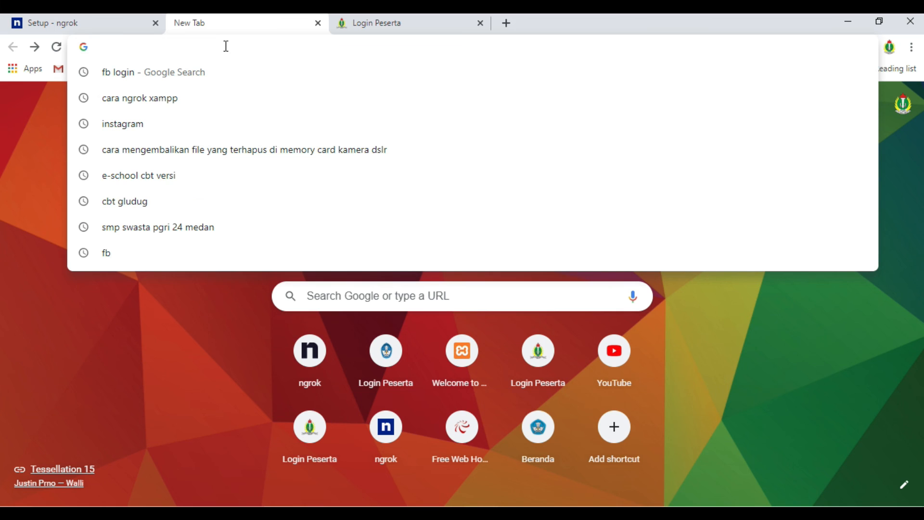
type("h")
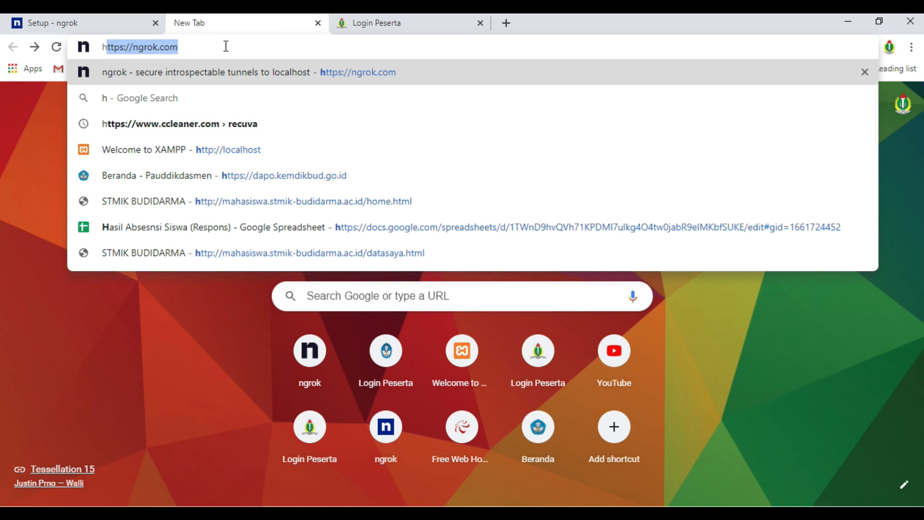
type("ttt")
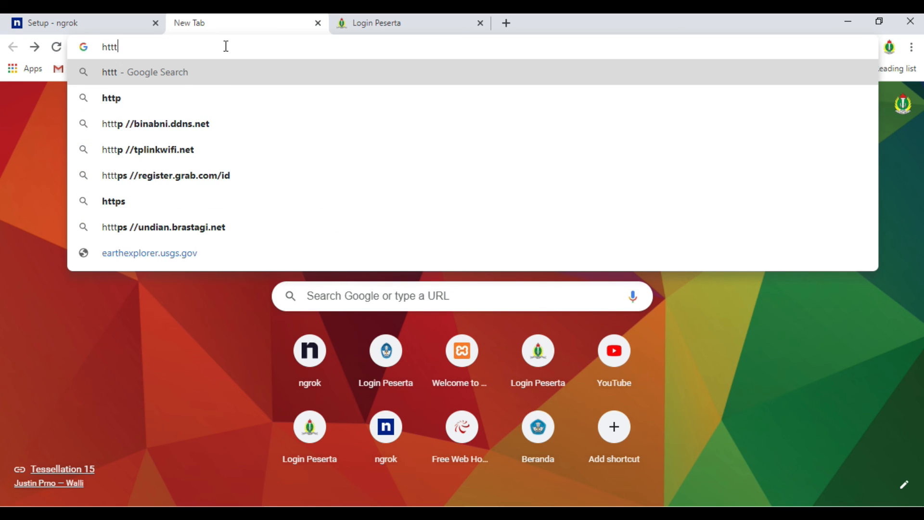
key("BackSpace")
type("p")
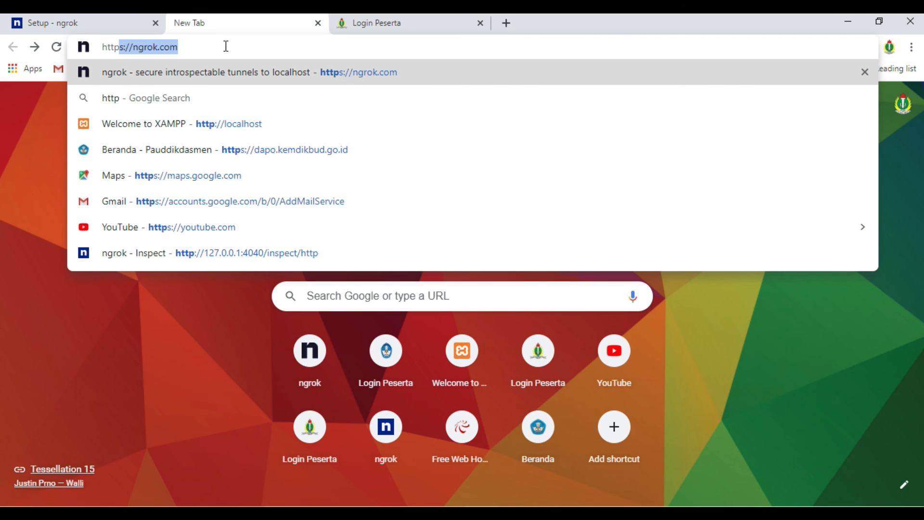
type(":")
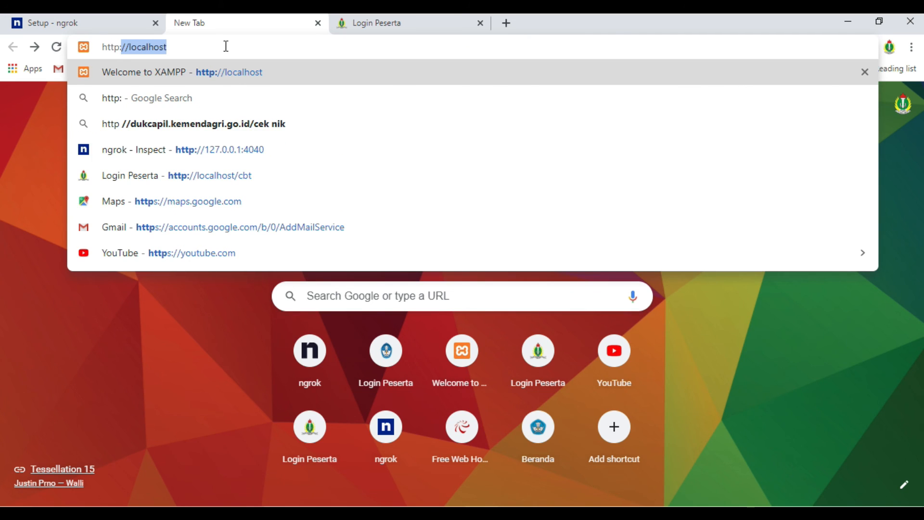
left_click(246, 148)
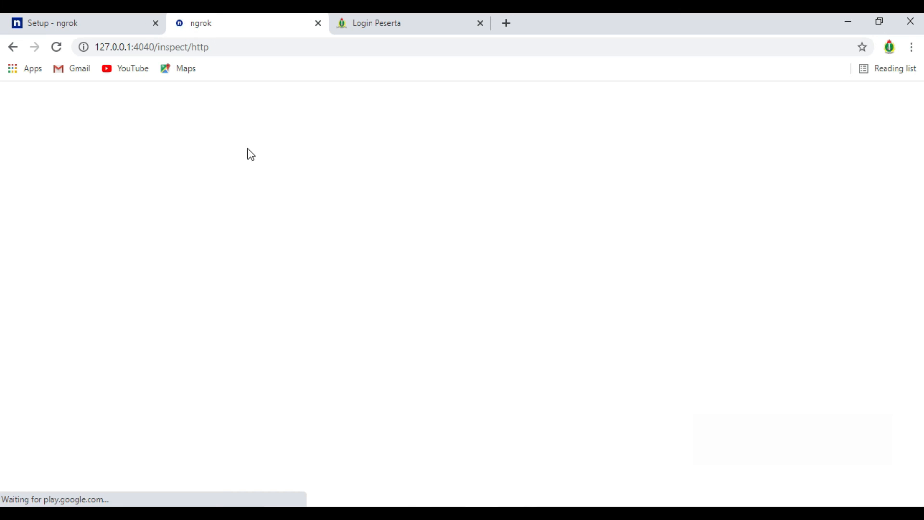
scroll(361, 243, "down", 3)
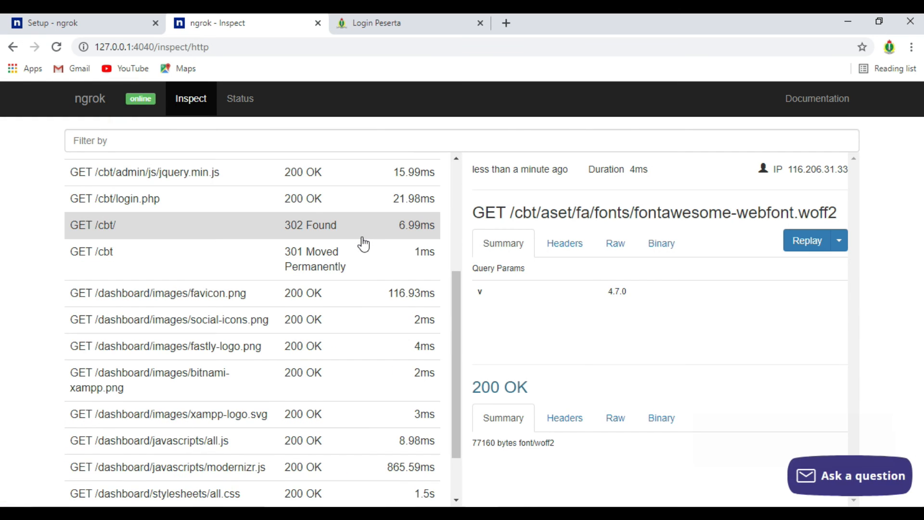
scroll(362, 244, "down", 2)
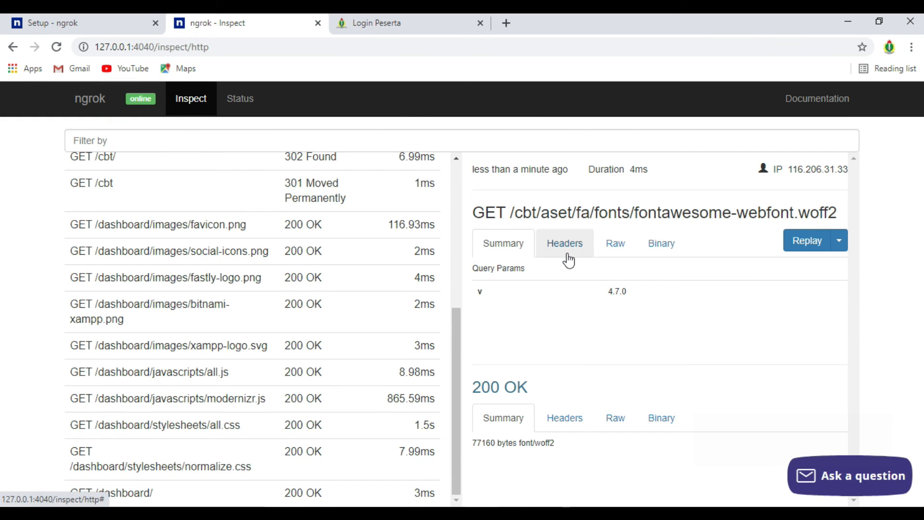
- Return to the CBT login page and switch to the ngrok command prompt to check the tunnel's session status
left_click(382, 24)
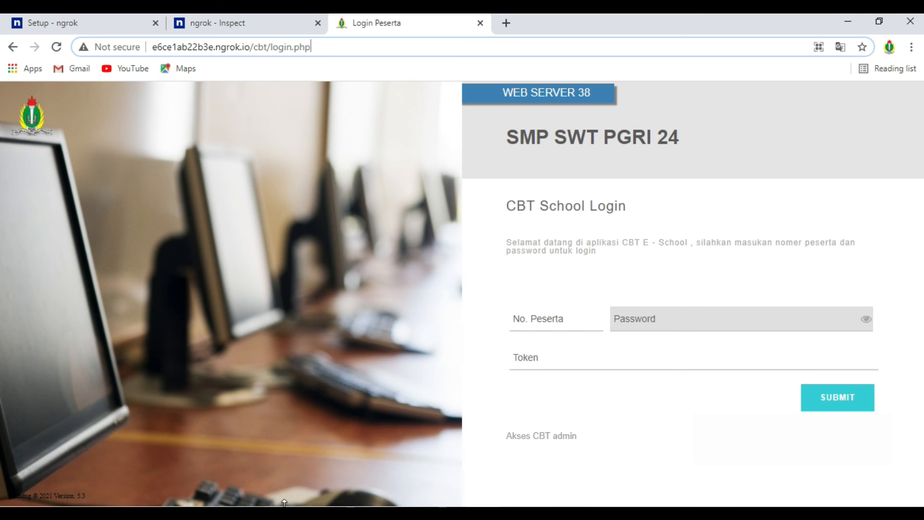
key("super+Tab")
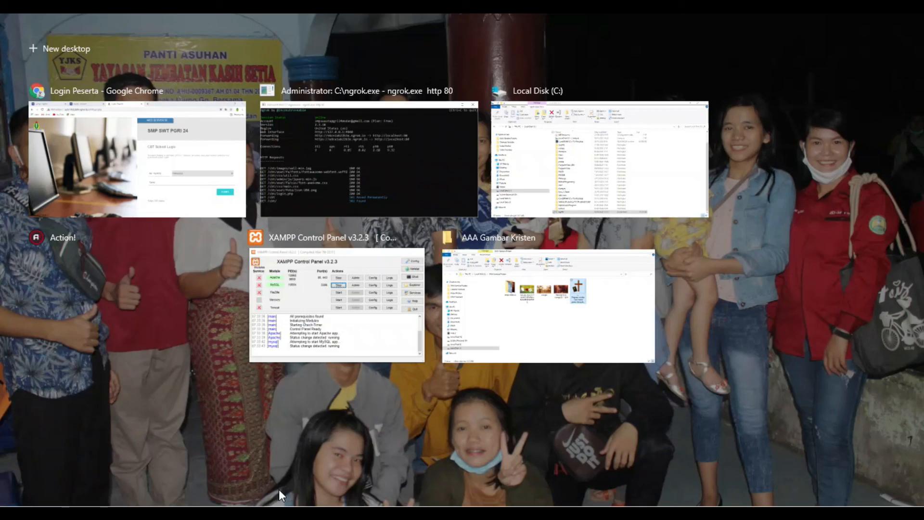
left_click(315, 157)
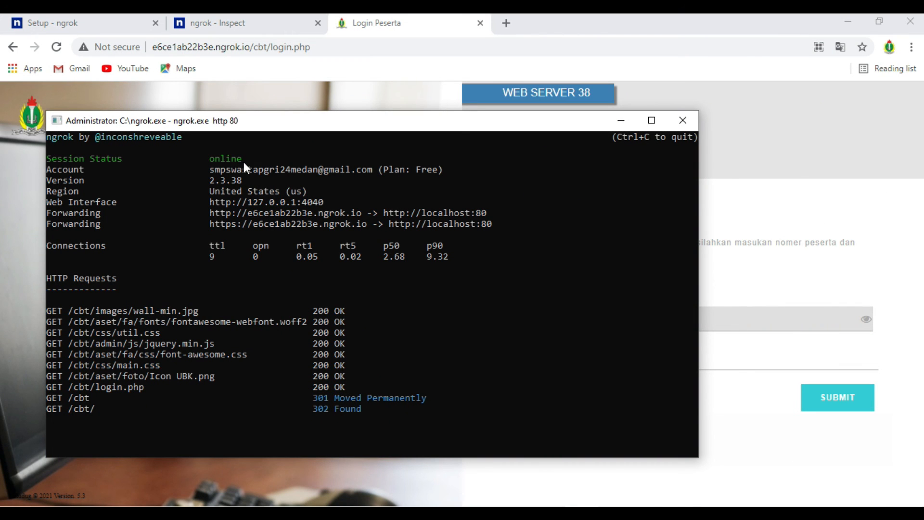
key("super+Tab")
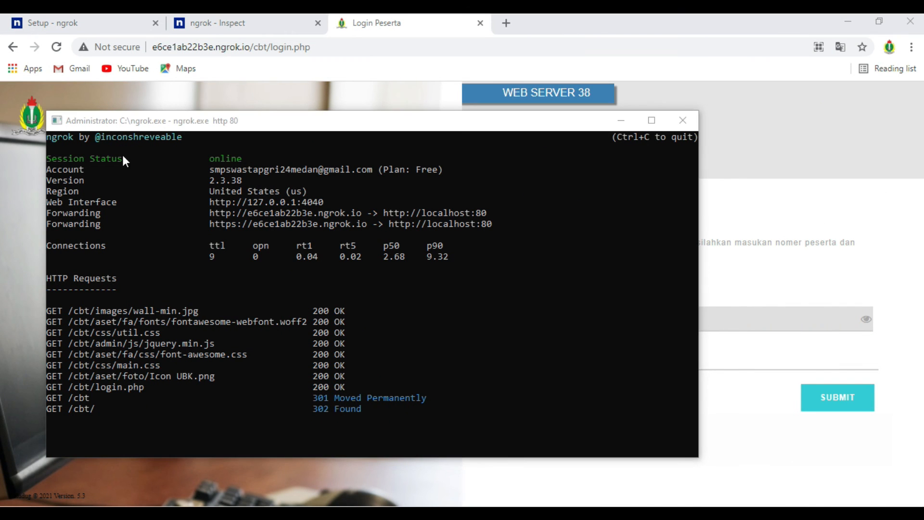